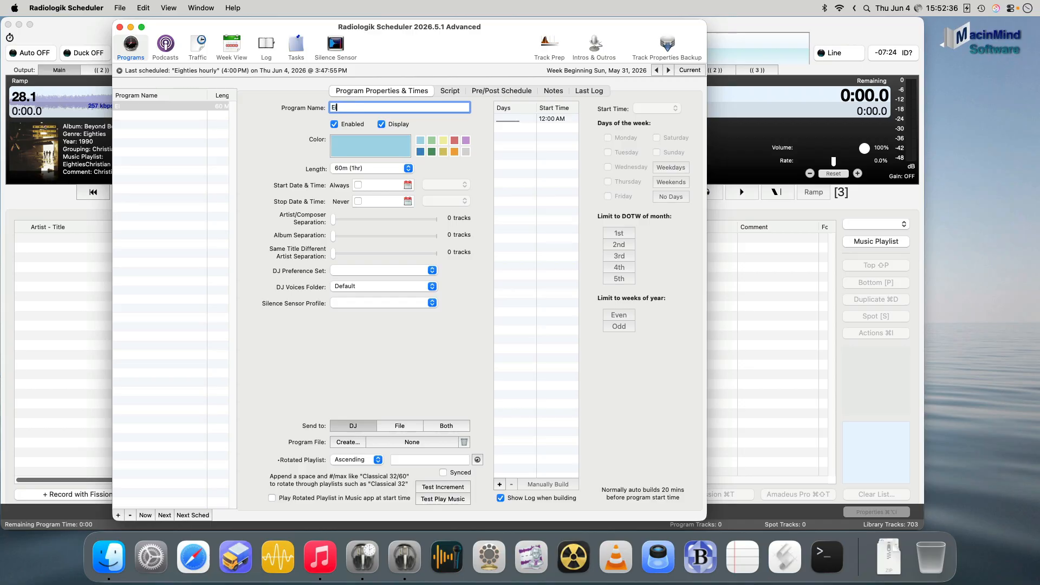
- Name the new program "Eighties Hourly"
{"action": "type", "text": "ties Hourly"}
{"action": "key", "text": "Return"}
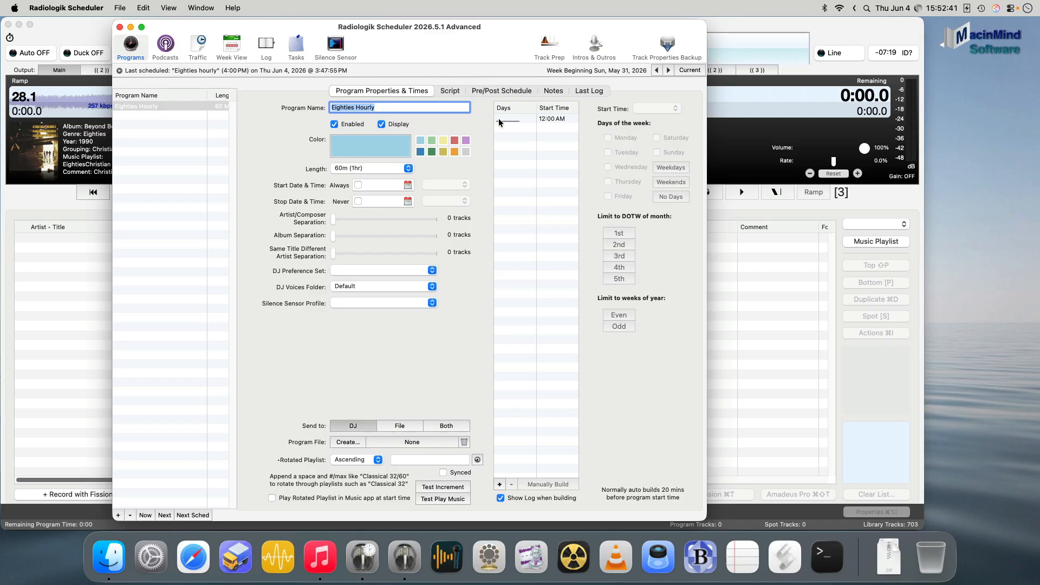
- Schedule the program's 12:00 AM start time for all weekdays and weekends
{"action": "left_click", "coordinate": [558, 120]}
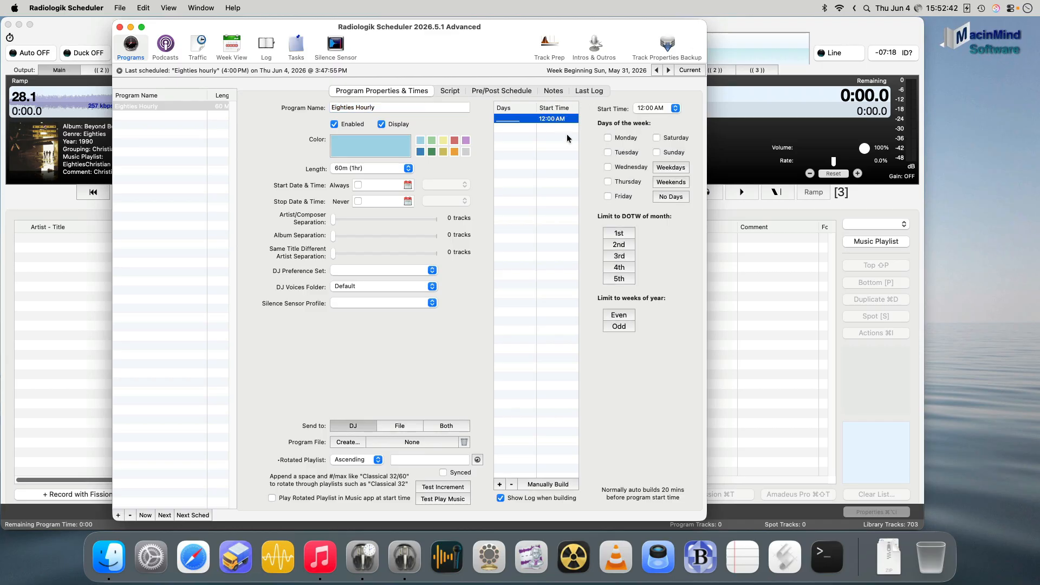
{"action": "left_click", "coordinate": [673, 169]}
{"action": "left_click", "coordinate": [682, 183]}
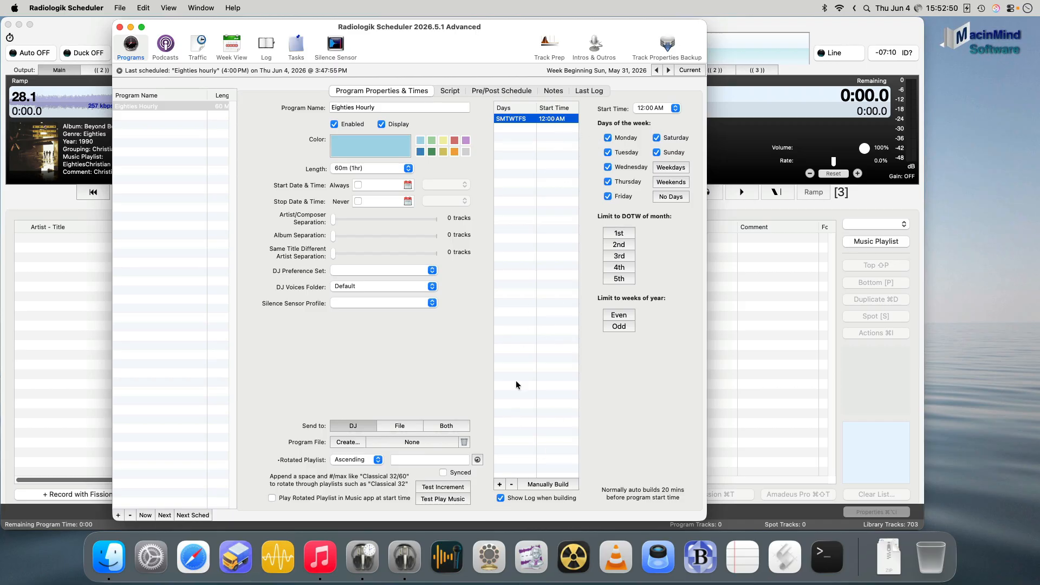
- Add hourly start times from 1:00 AM through 11:00 PM for every day of the week
{"action": "left_click", "coordinate": [499, 485]}
{"action": "left_click", "coordinate": [499, 485]}
{"action": "double_click", "coordinate": [500, 484]}
{"action": "left_click", "coordinate": [500, 485]}
{"action": "double_click", "coordinate": [500, 484]}
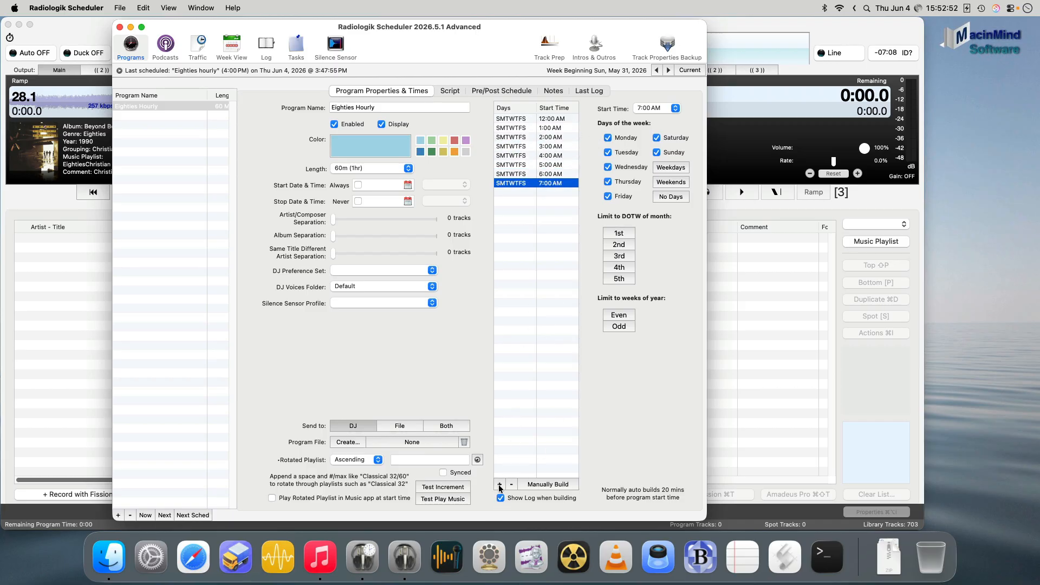
{"action": "double_click", "coordinate": [499, 485]}
{"action": "double_click", "coordinate": [500, 485]}
{"action": "double_click", "coordinate": [499, 484]}
{"action": "double_click", "coordinate": [500, 484]}
{"action": "double_click", "coordinate": [500, 485]}
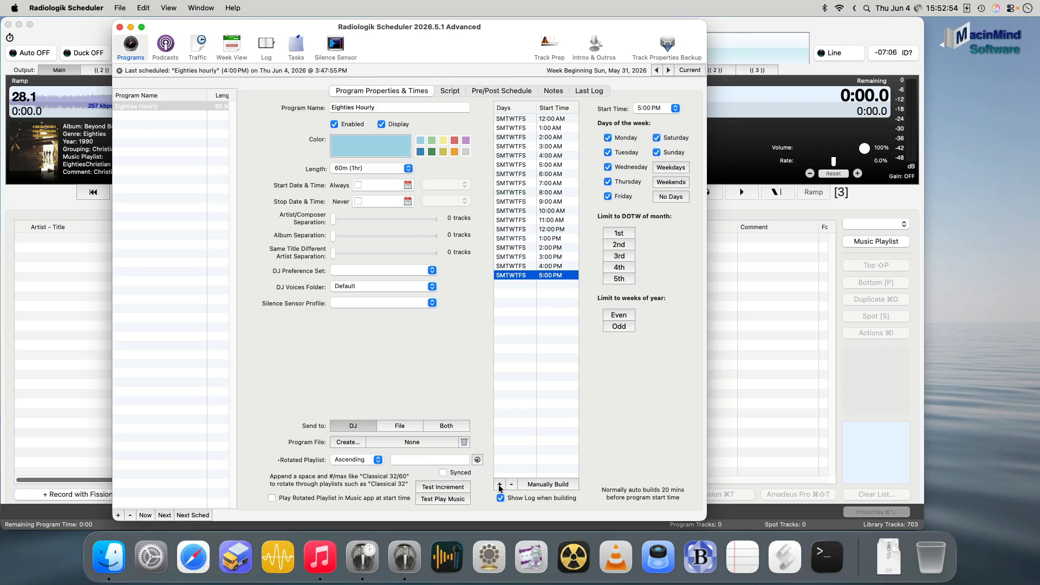
{"action": "double_click", "coordinate": [499, 484]}
{"action": "double_click", "coordinate": [499, 484]}
{"action": "left_click", "coordinate": [500, 484]}
{"action": "left_click", "coordinate": [500, 485]}
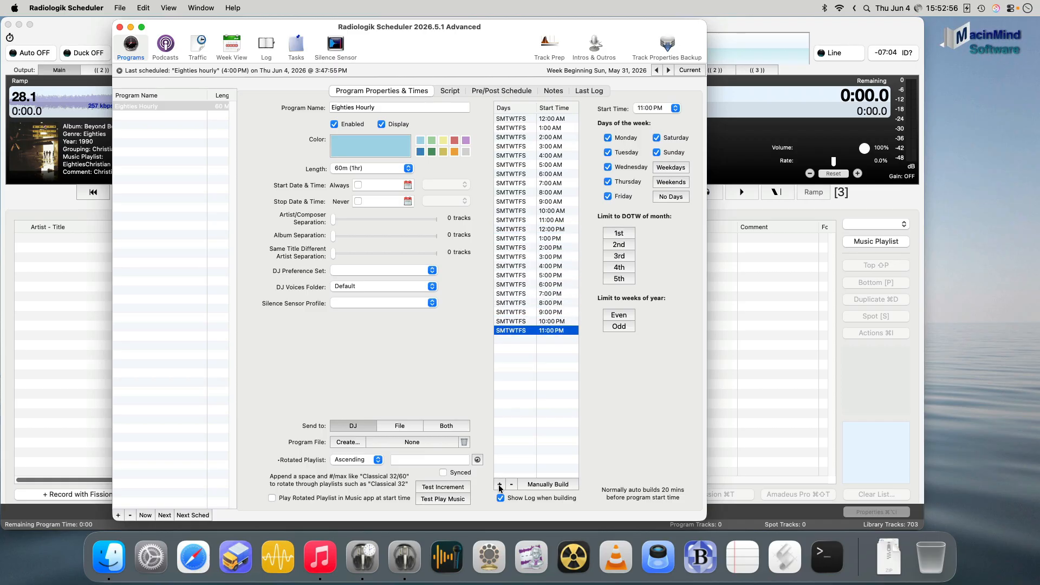
- Set the program's color to light yellow and check its hourly slots in the week view
{"action": "left_click", "coordinate": [443, 142]}
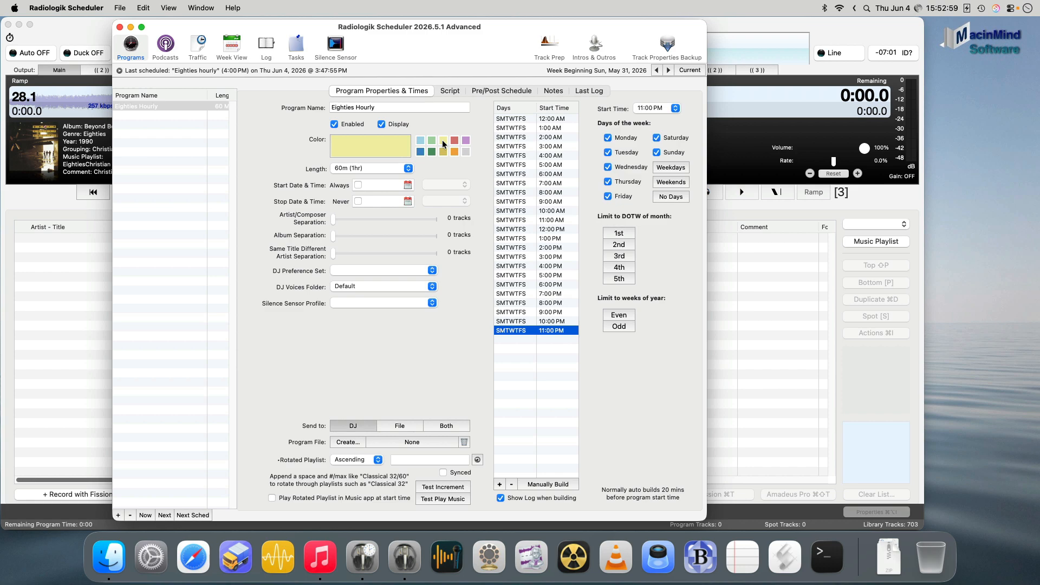
{"action": "left_click", "coordinate": [230, 46]}
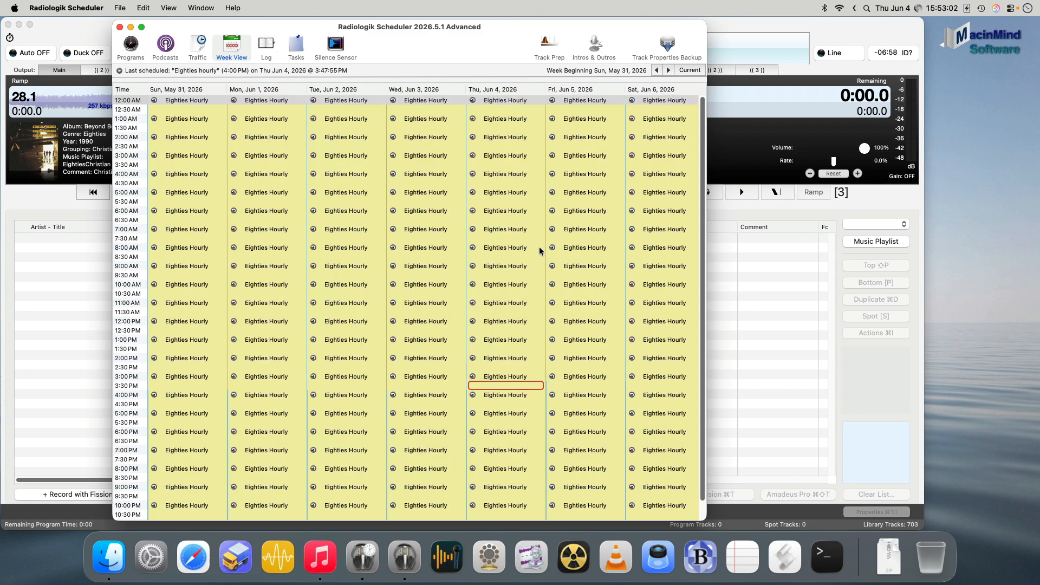
{"action": "left_click", "coordinate": [130, 46]}
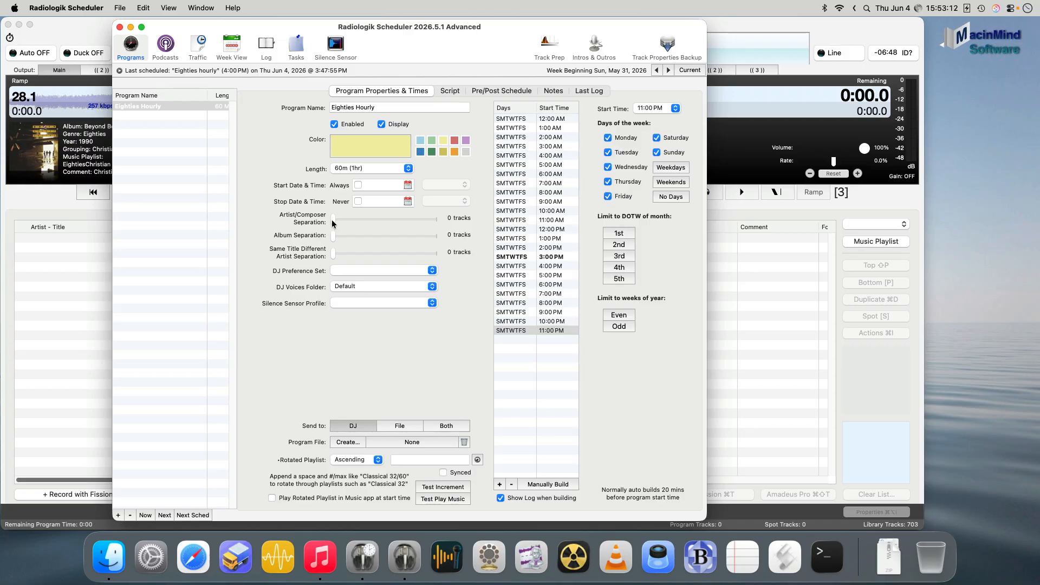
- Set artist/composer separation to 30 tracks and album separation to 20 tracks, and choose the Eighties DJ voices folder
{"action": "left_click_drag", "start_coordinate": [332, 221], "coordinate": [351, 239]}
{"action": "left_click", "coordinate": [428, 287]}
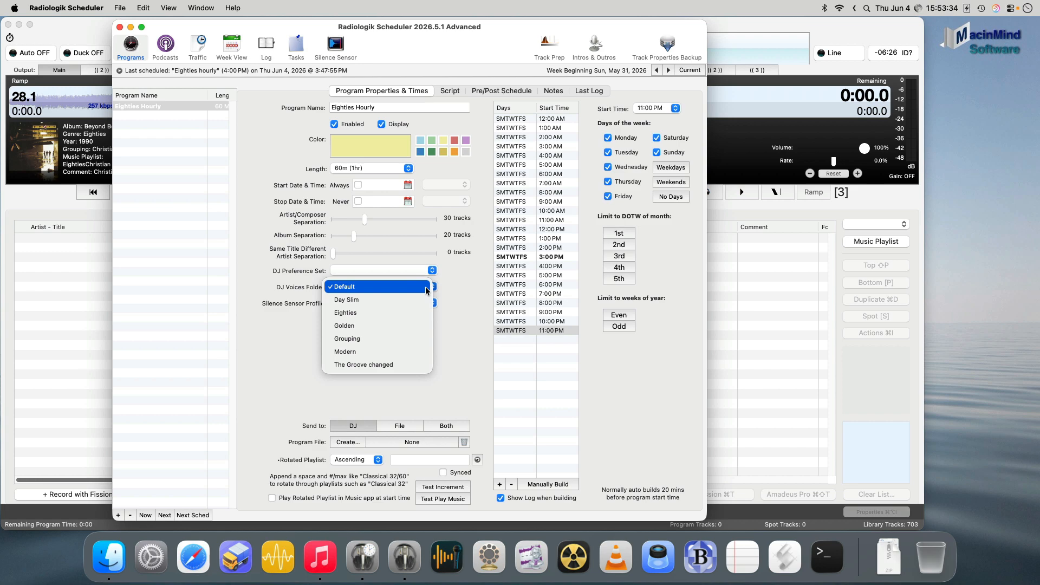
{"action": "left_click", "coordinate": [379, 313]}
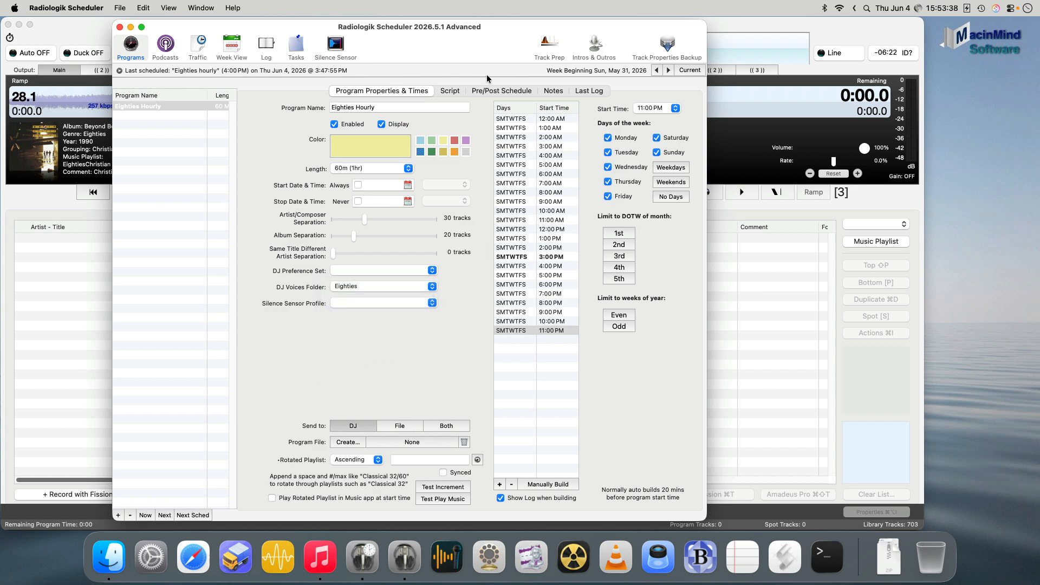
- Open the Script Assistant for the program's script and set the breaks per hour to 4 breaks, every 12 mins
{"action": "left_click", "coordinate": [452, 94]}
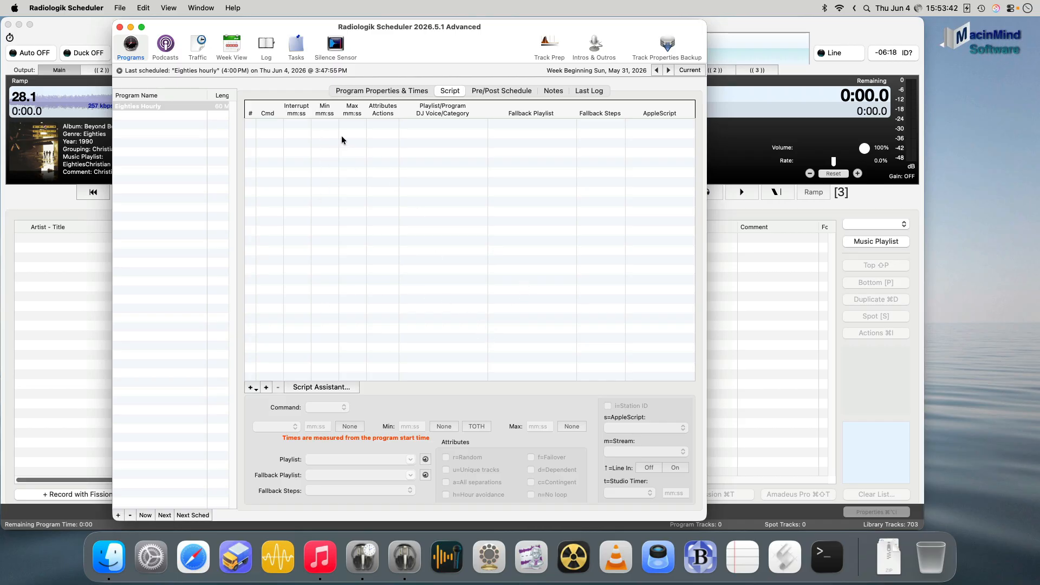
{"action": "left_click", "coordinate": [255, 387]}
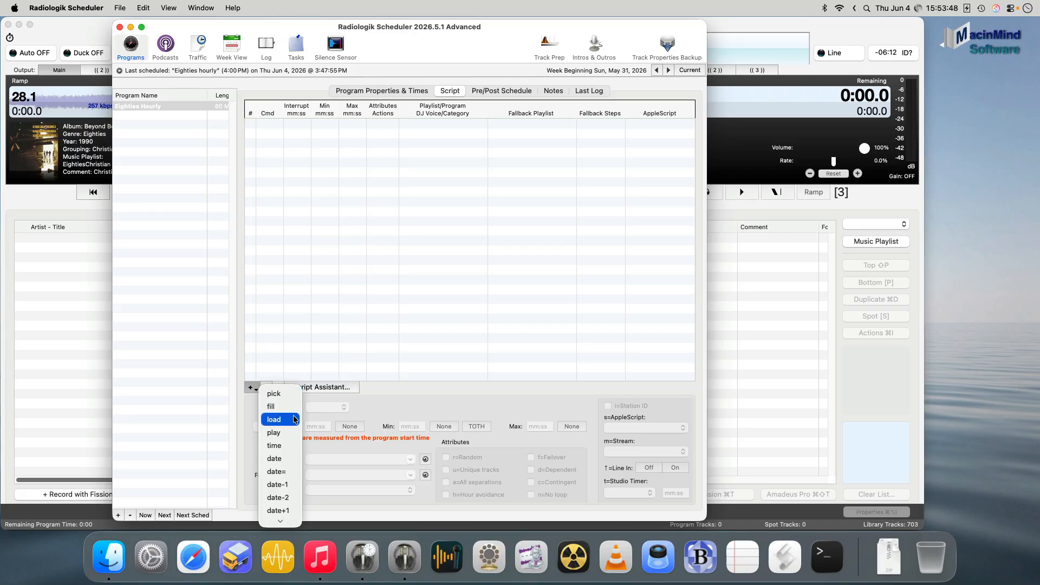
{"action": "left_click", "coordinate": [422, 400]}
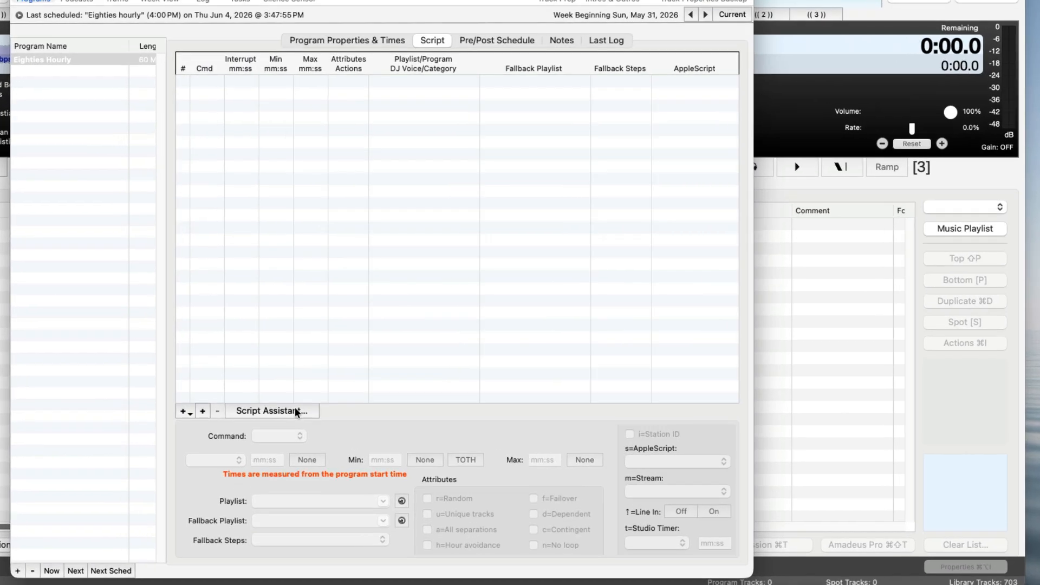
{"action": "left_click", "coordinate": [342, 388]}
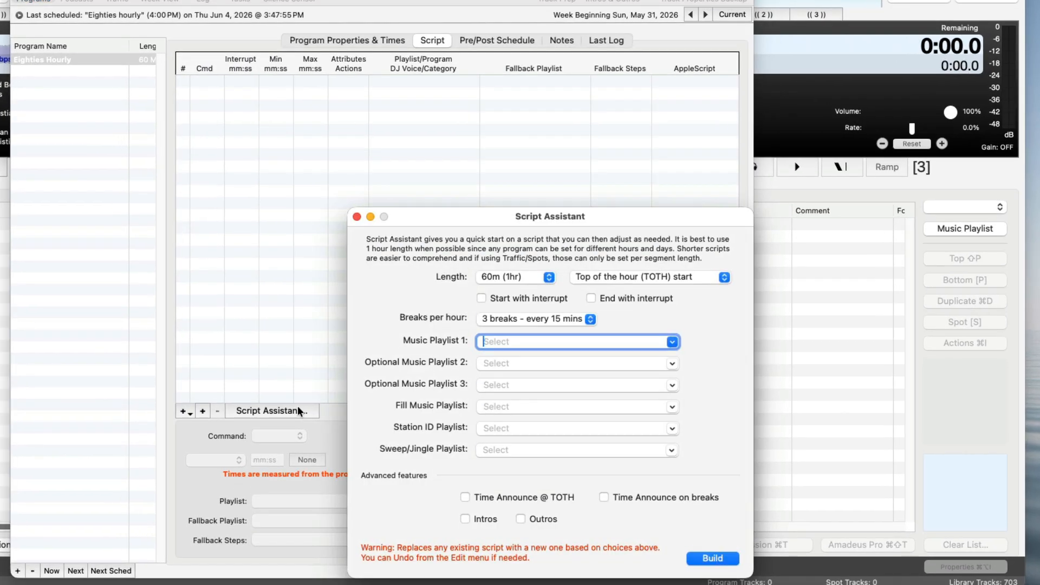
{"action": "left_click_drag", "start_coordinate": [567, 208], "coordinate": [512, 84]}
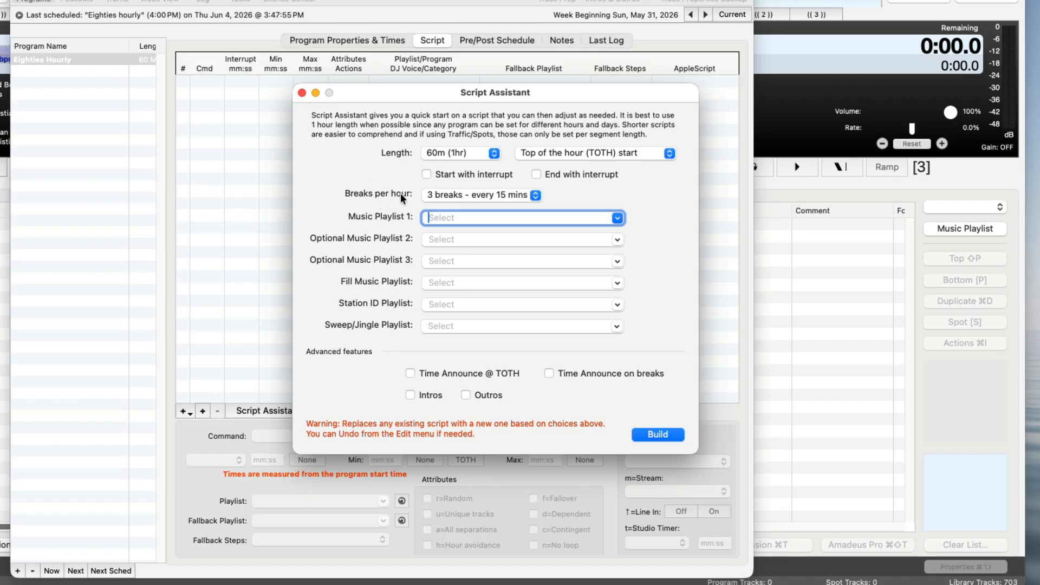
{"action": "left_click", "coordinate": [520, 195]}
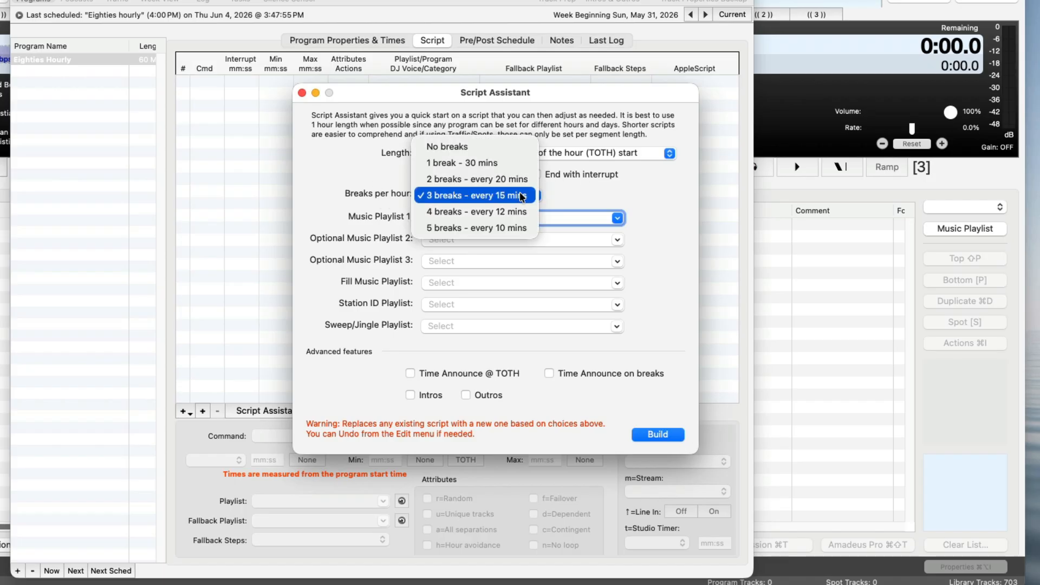
{"action": "left_click", "coordinate": [518, 209]}
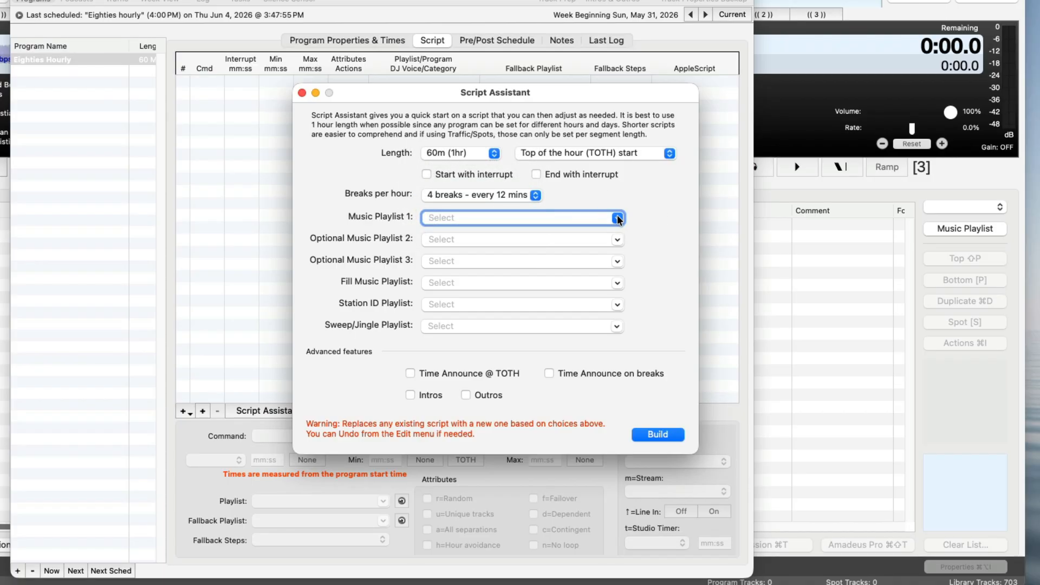
- Choose EightiesPop as Music Playlist 1 in the Script Assistant
{"action": "left_click", "coordinate": [618, 218]}
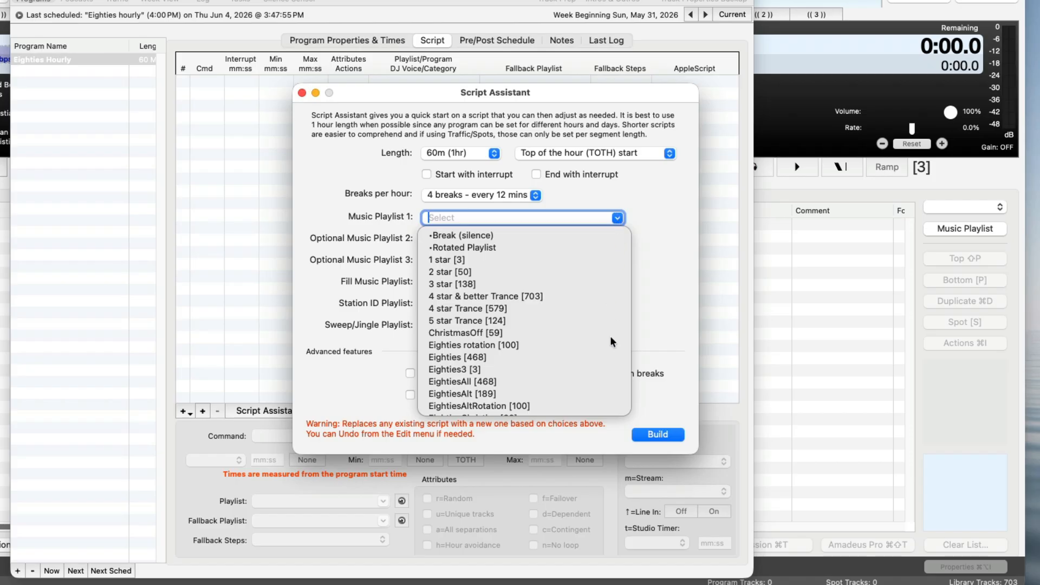
{"action": "left_click", "coordinate": [487, 344]}
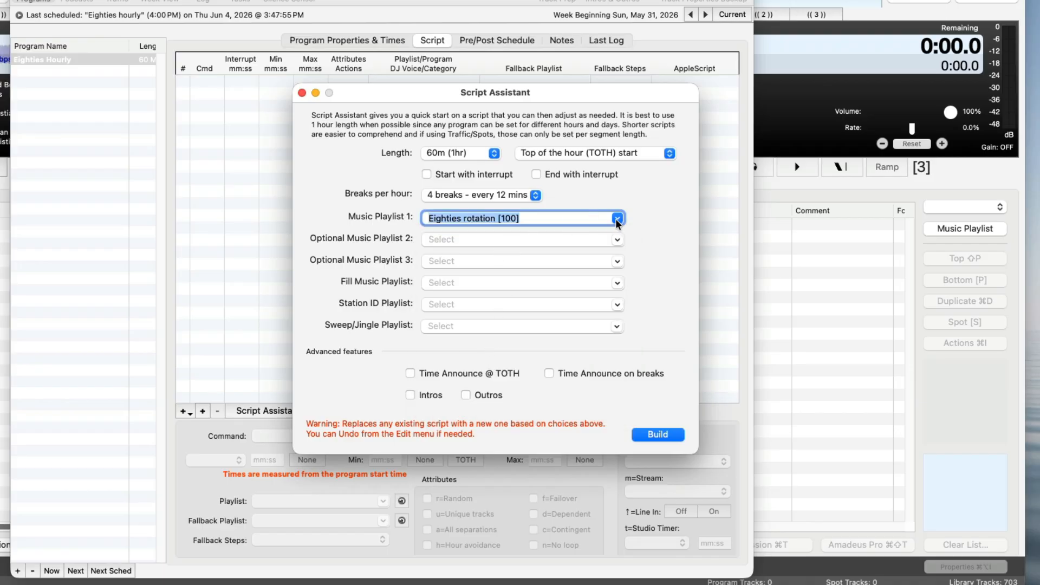
{"action": "left_click", "coordinate": [617, 216]}
{"action": "left_click_drag", "start_coordinate": [628, 241], "coordinate": [620, 267]}
{"action": "left_click", "coordinate": [485, 332]}
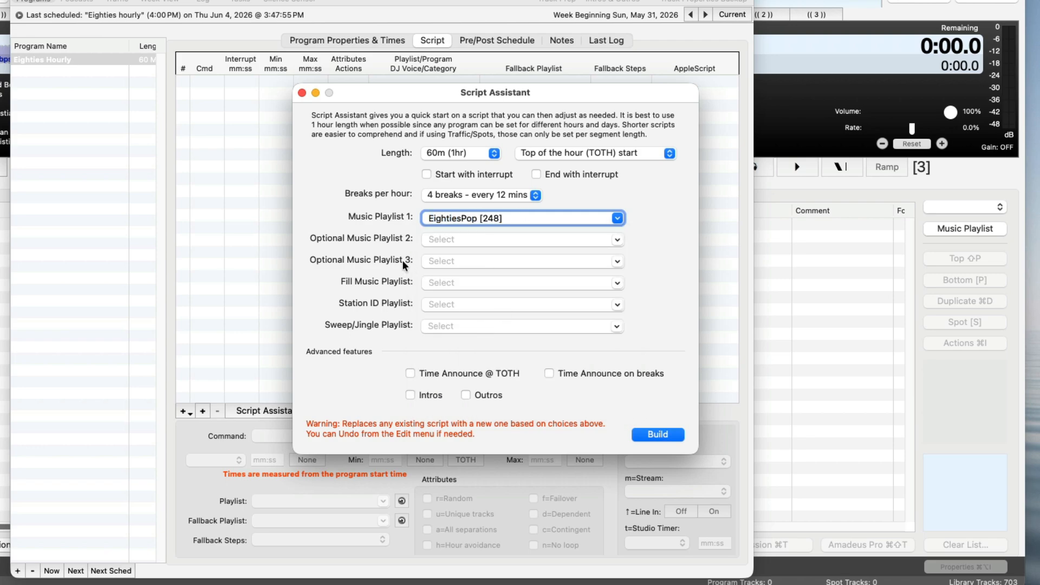
- Choose EightiesAlt as Optional Music Playlist 2 and EightiesLong as Optional Music Playlist 3
{"action": "left_click", "coordinate": [617, 240]}
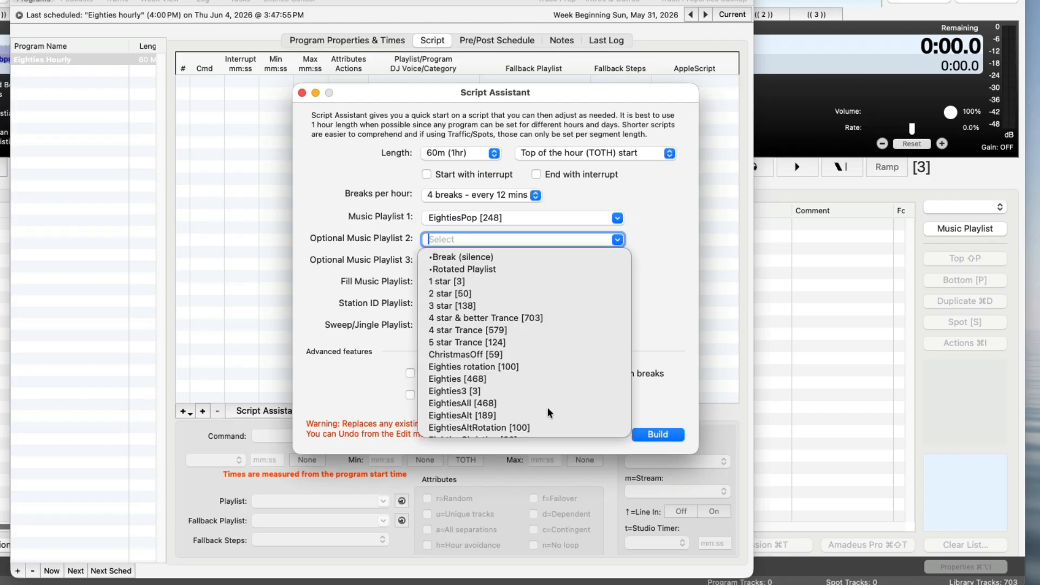
{"action": "left_click", "coordinate": [505, 416]}
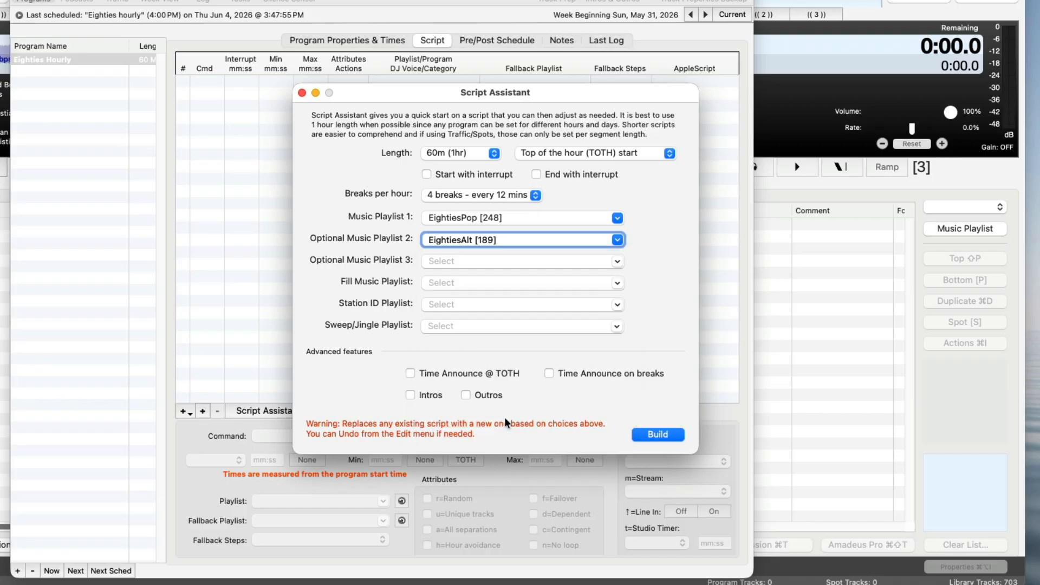
{"action": "left_click", "coordinate": [619, 261]}
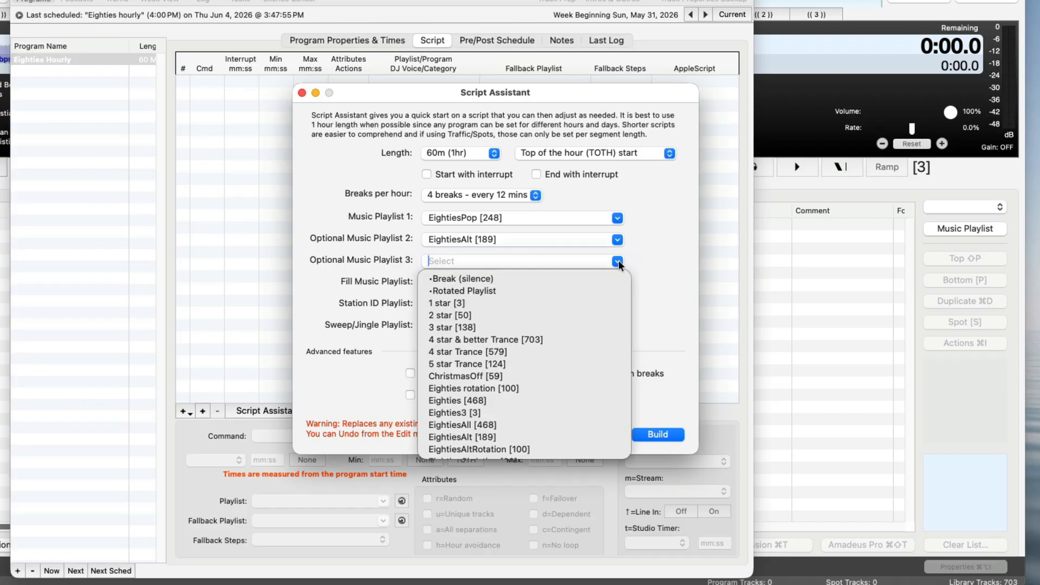
{"action": "scroll", "coordinate": [587, 382], "scroll_direction": "down", "scroll_amount": 2}
{"action": "scroll", "coordinate": [588, 383], "scroll_direction": "down", "scroll_amount": 1}
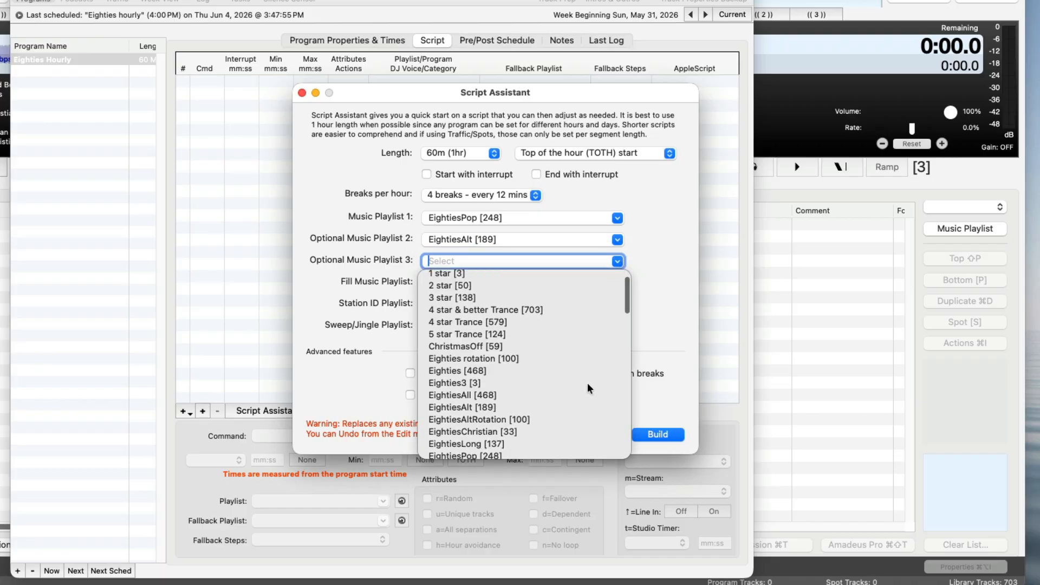
{"action": "left_click", "coordinate": [509, 443]}
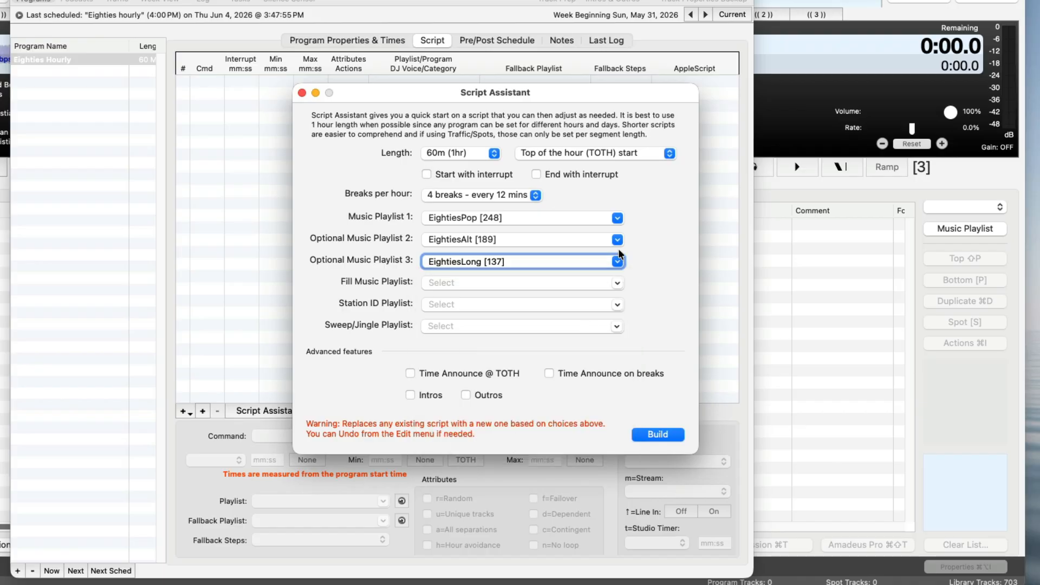
- Choose EightiesChristian as the Fill Music Playlist
{"action": "left_click", "coordinate": [617, 283]}
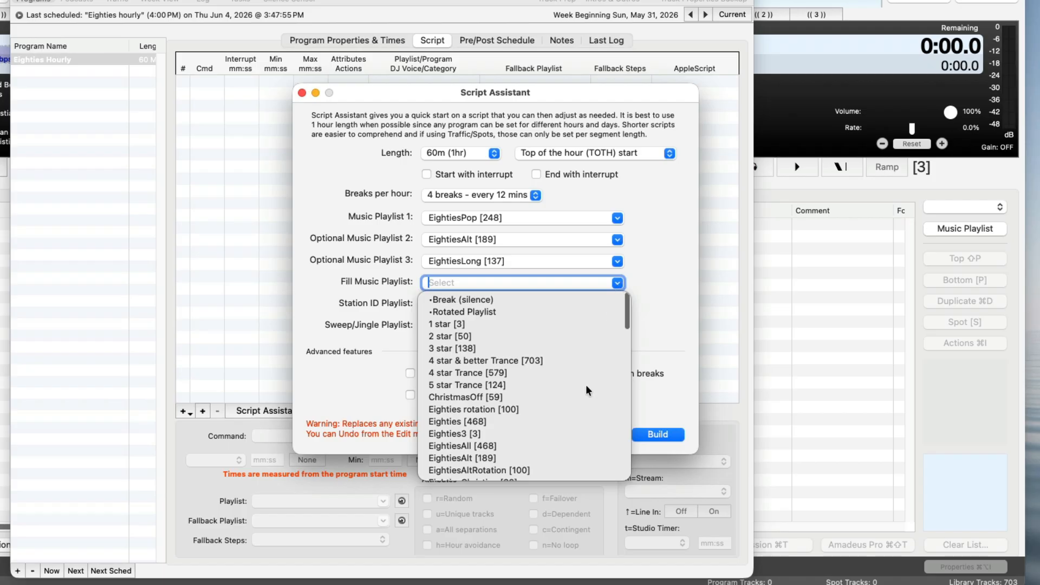
{"action": "scroll", "coordinate": [586, 391], "scroll_direction": "down", "scroll_amount": 1}
{"action": "scroll", "coordinate": [575, 398], "scroll_direction": "down", "scroll_amount": 2}
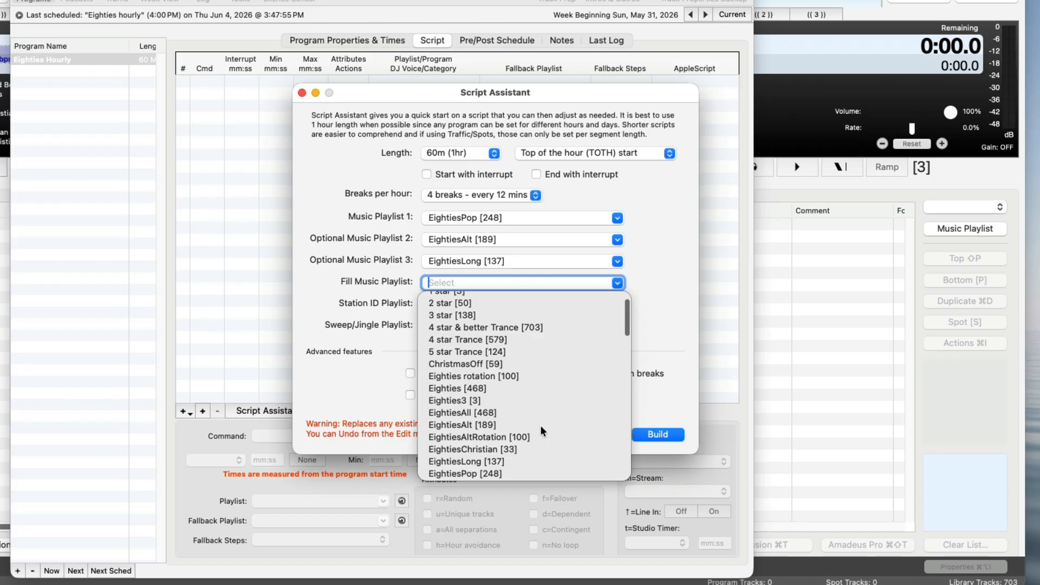
{"action": "left_click", "coordinate": [491, 450]}
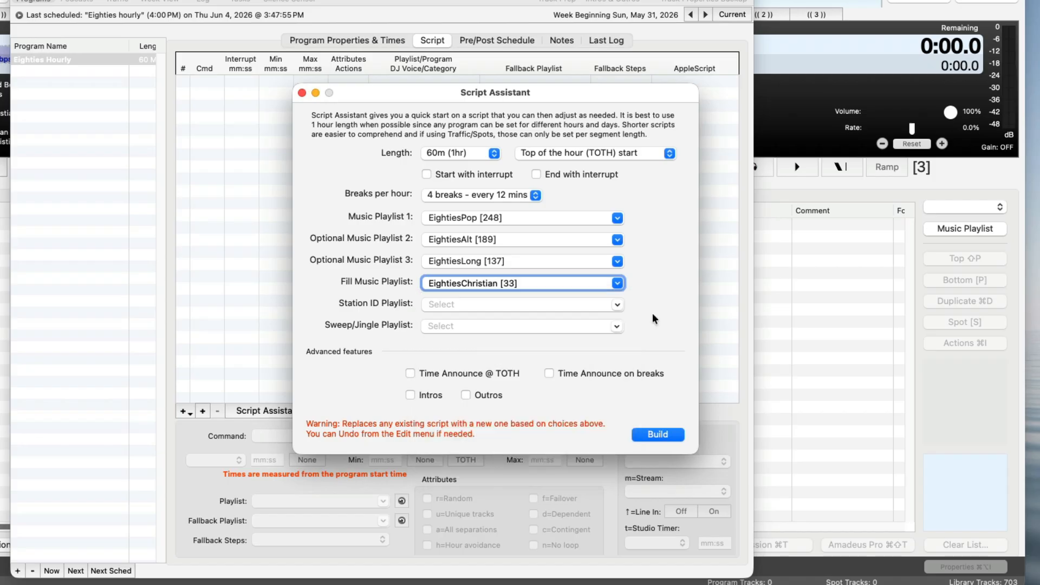
- Choose Station IDs as the Station ID Playlist
{"action": "left_click", "coordinate": [546, 307]}
{"action": "left_click", "coordinate": [616, 304]}
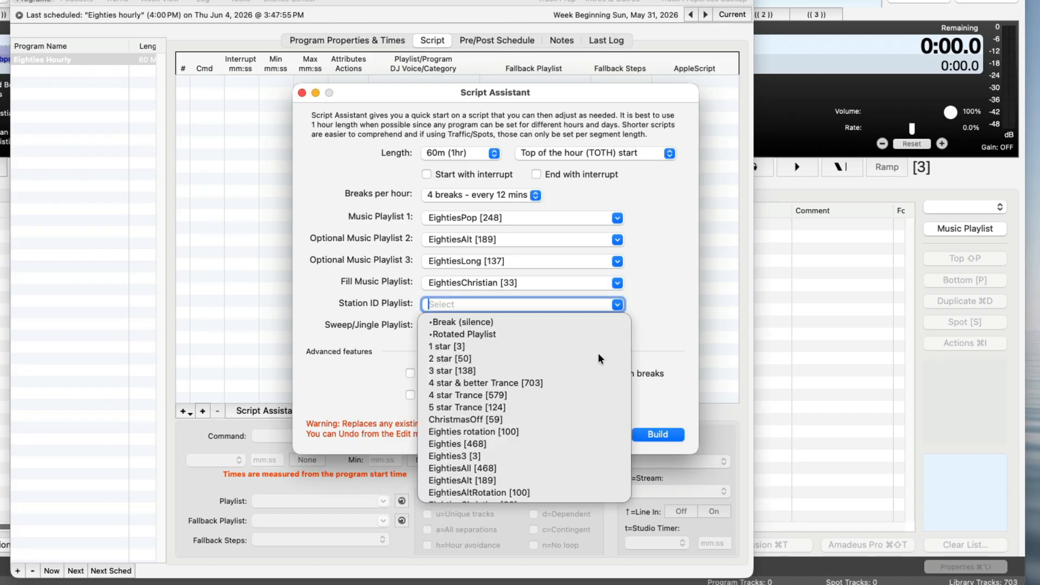
{"action": "scroll", "coordinate": [591, 379], "scroll_direction": "down", "scroll_amount": 5}
{"action": "scroll", "coordinate": [585, 412], "scroll_direction": "down", "scroll_amount": 10}
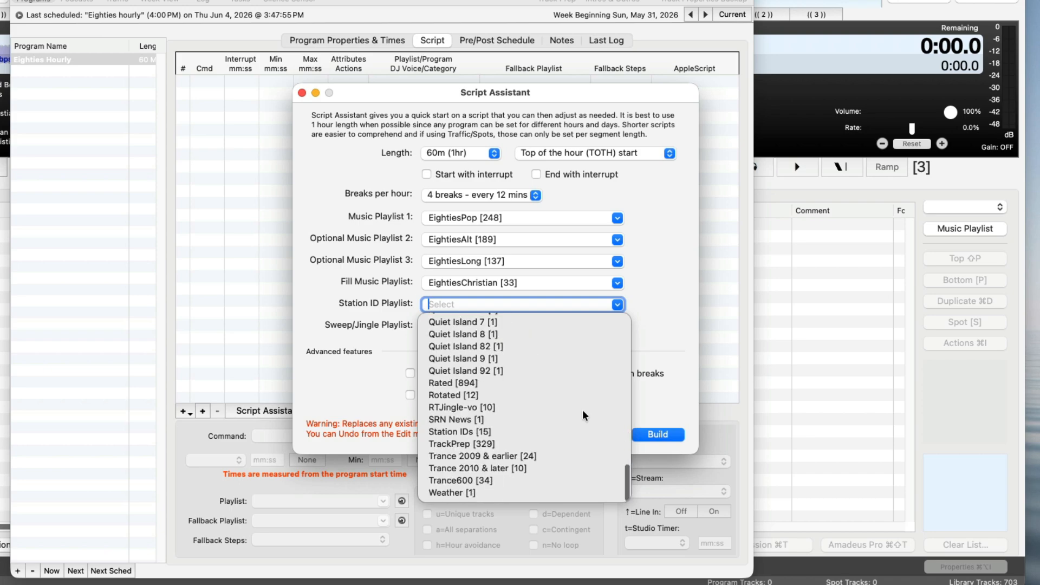
{"action": "left_click", "coordinate": [498, 431]}
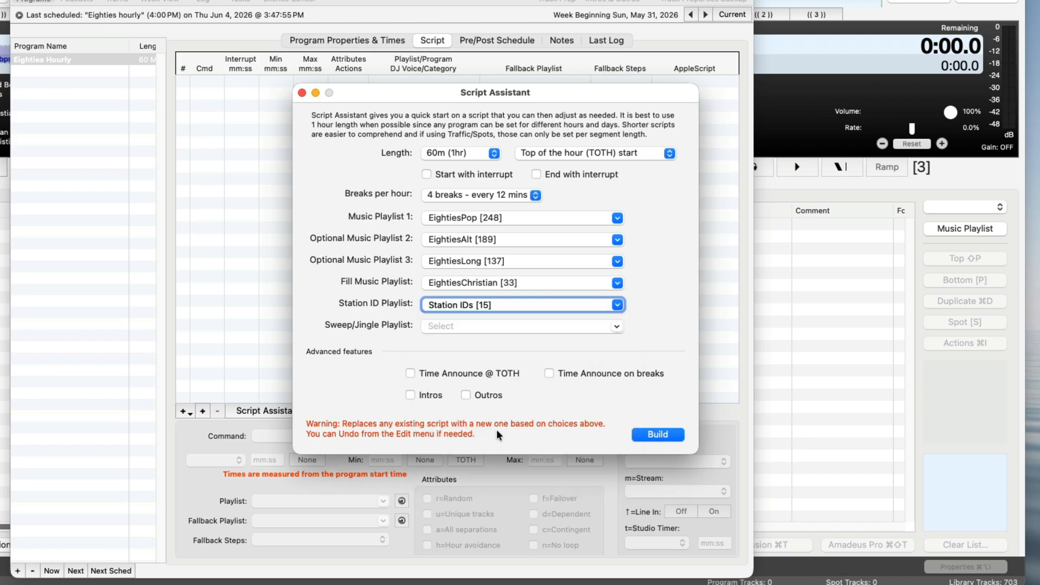
- Set the Sweep/Jingle Playlist to Jingles and build the script, moving the assistant aside to reveal the script list
{"action": "left_click", "coordinate": [587, 324]}
{"action": "type", "text": "Jingles [7"}
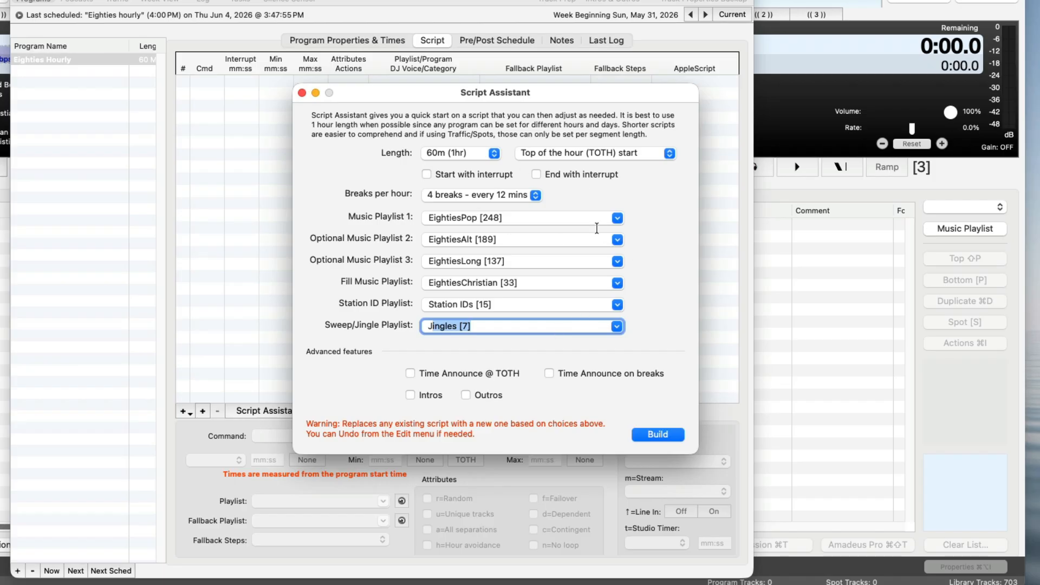
{"action": "left_click", "coordinate": [657, 434]}
{"action": "left_click_drag", "start_coordinate": [376, 95], "coordinate": [735, 108]}
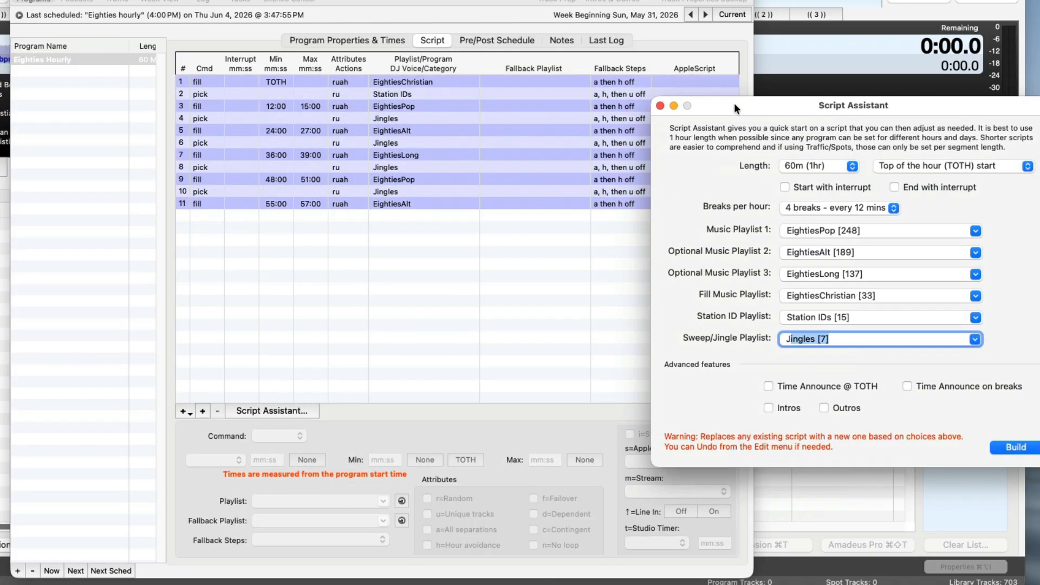
{"action": "left_click", "coordinate": [293, 1]}
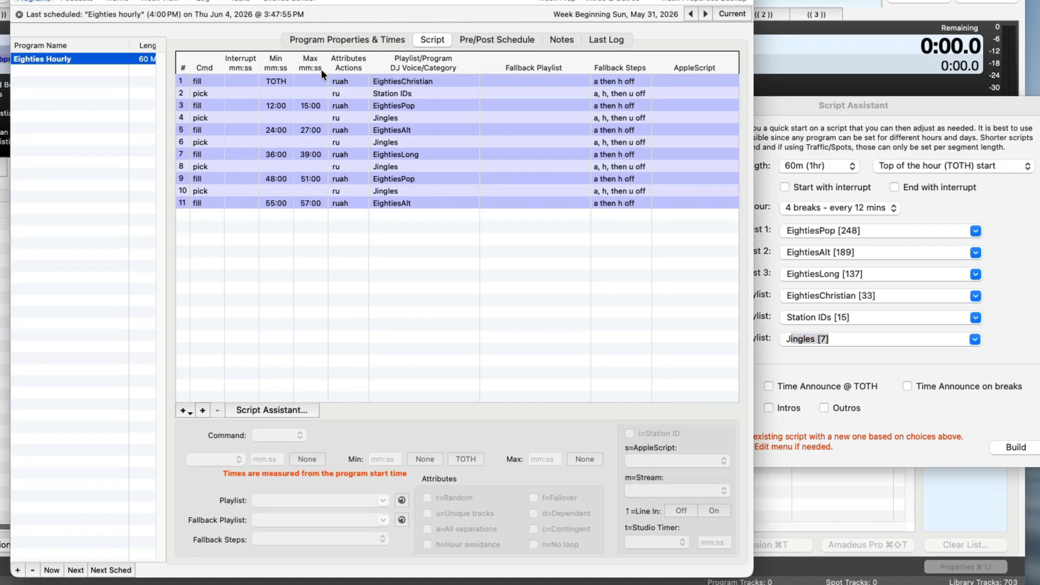
- Examine the built script's fill and pick lines in order, from the EightiesChristian fill through the Jingles pick after EightiesLong
{"action": "left_click", "coordinate": [406, 80]}
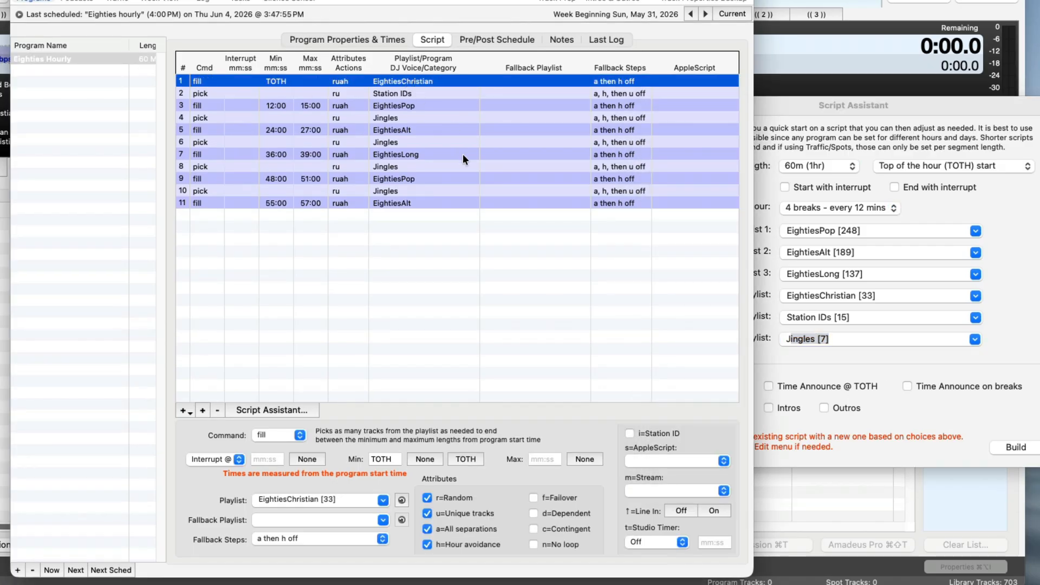
{"action": "left_click", "coordinate": [406, 92]}
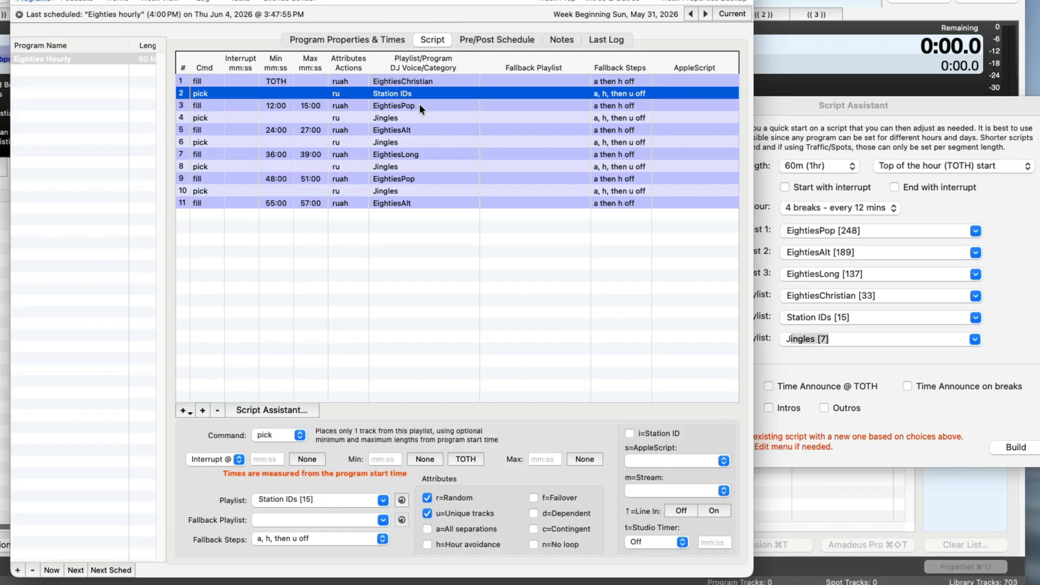
{"action": "left_click", "coordinate": [418, 104]}
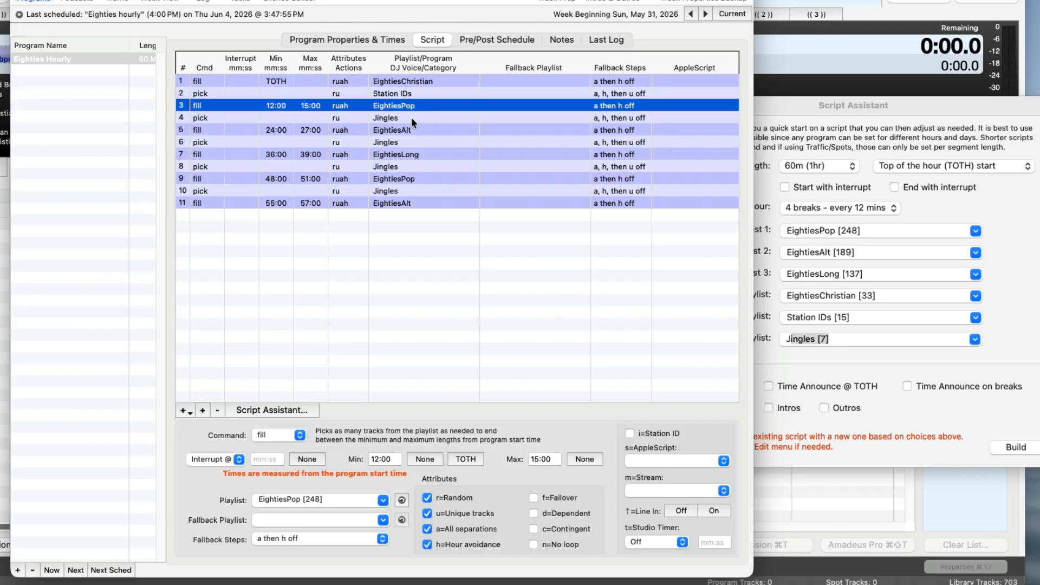
{"action": "left_click", "coordinate": [411, 117]}
{"action": "left_click", "coordinate": [417, 131]}
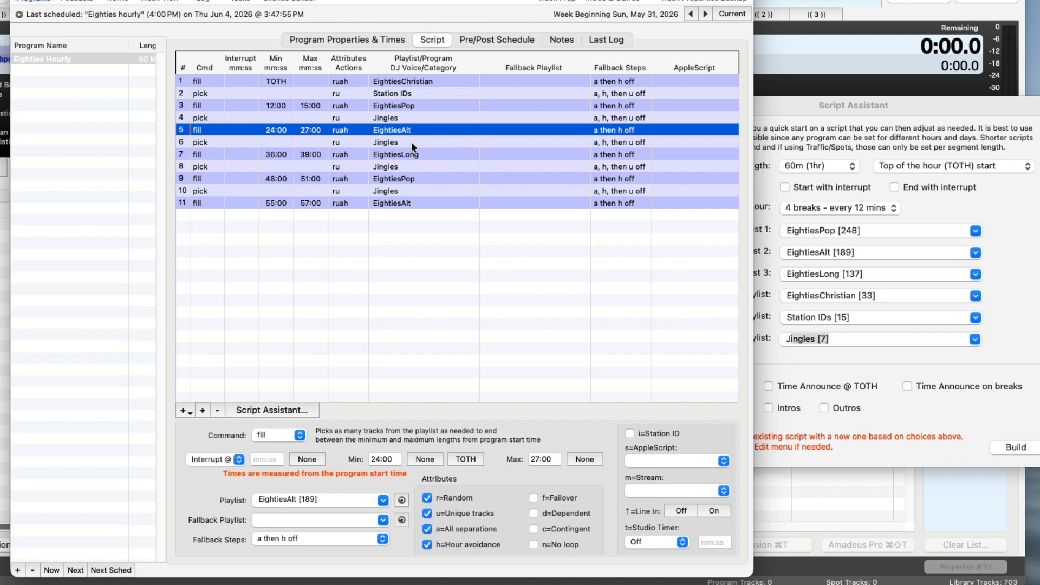
{"action": "left_click", "coordinate": [412, 142]}
{"action": "left_click", "coordinate": [412, 154]}
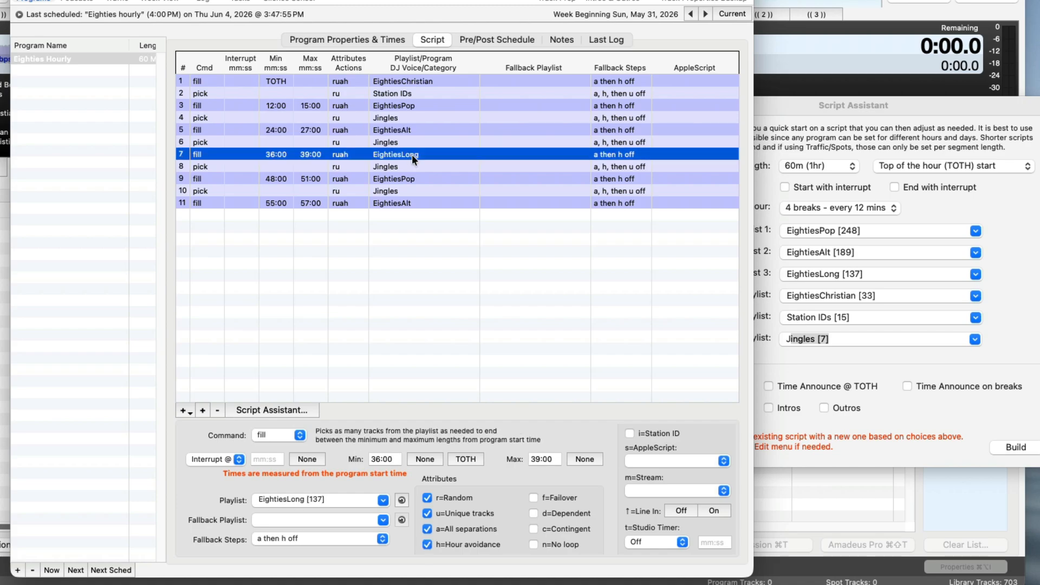
{"action": "left_click", "coordinate": [408, 165]}
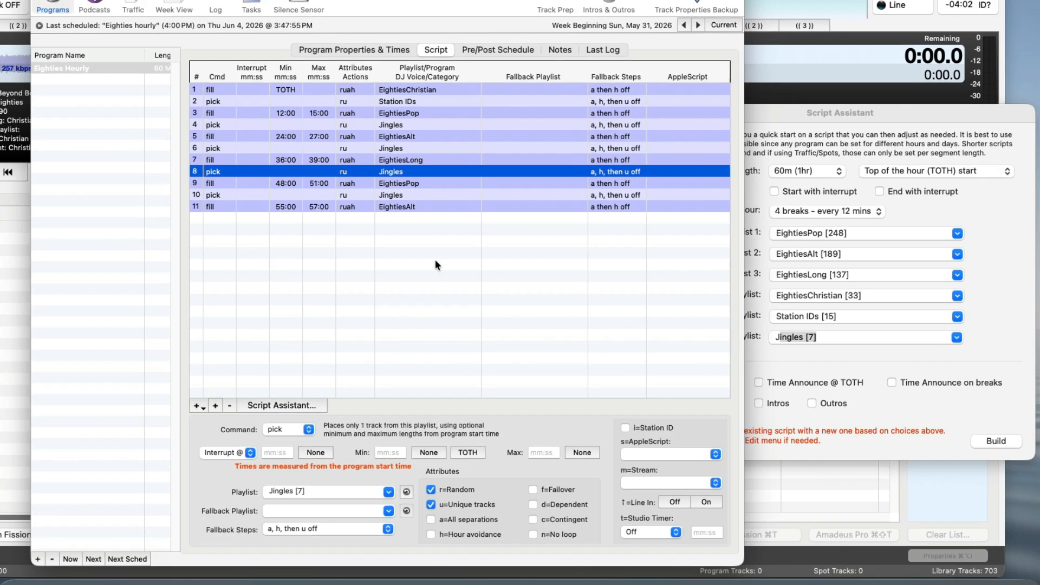
{"action": "left_click", "coordinate": [435, 265]}
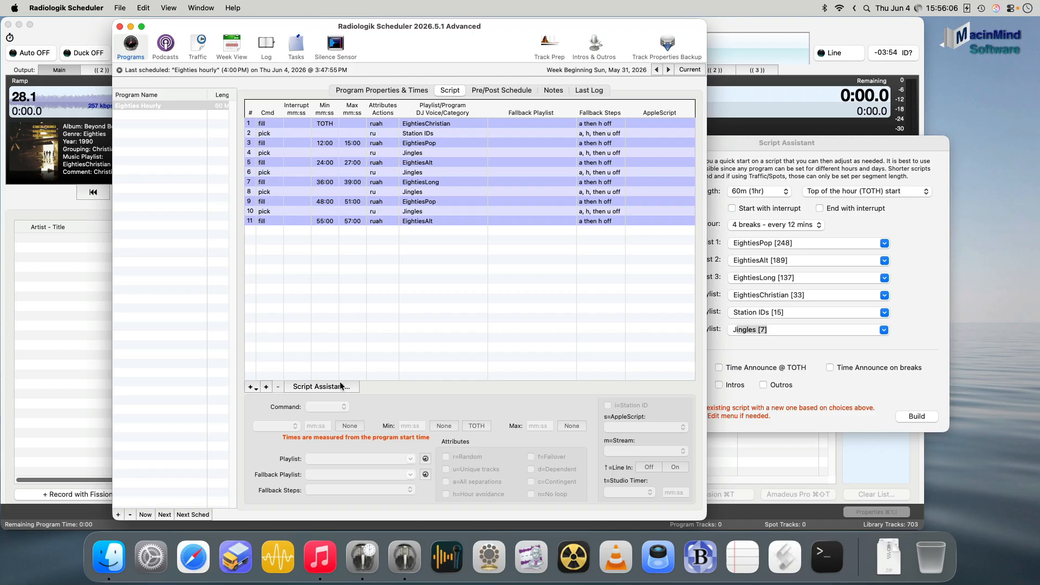
- Manually build the 4:00 PM airing of Eighties Hourly from its program times
{"action": "left_click", "coordinate": [403, 91]}
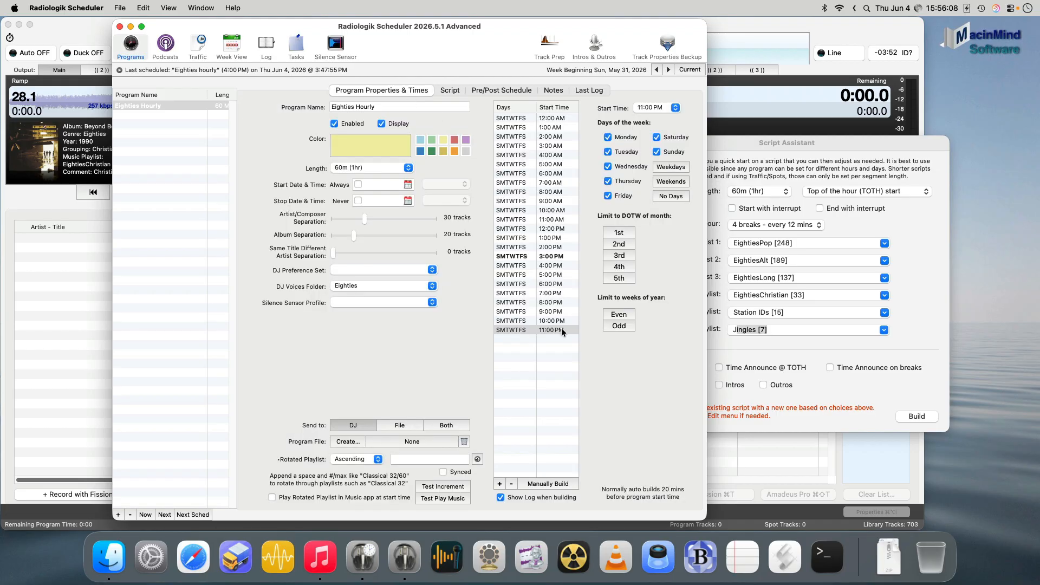
{"action": "left_click", "coordinate": [555, 266]}
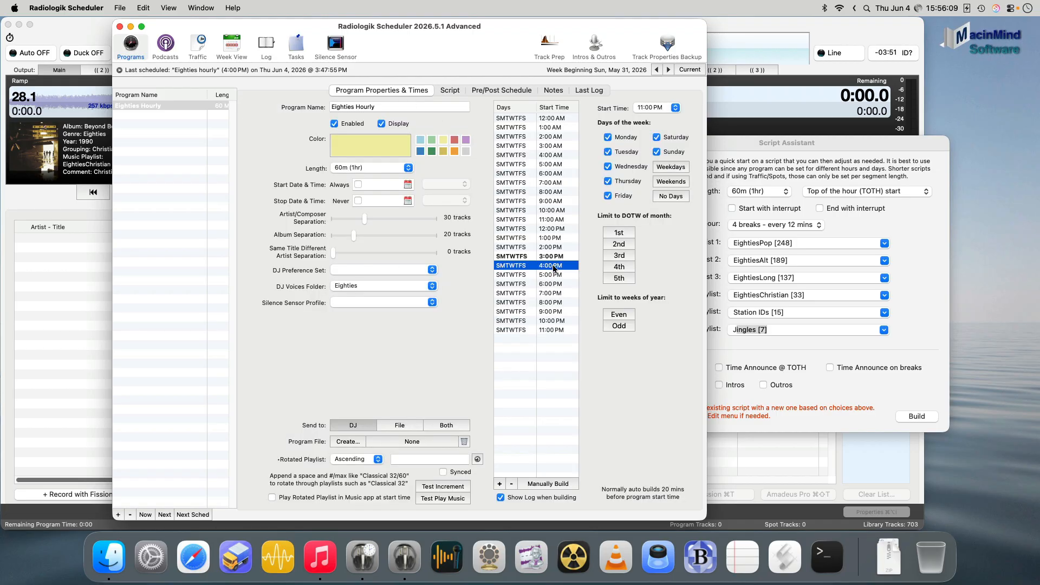
{"action": "left_click", "coordinate": [568, 484]}
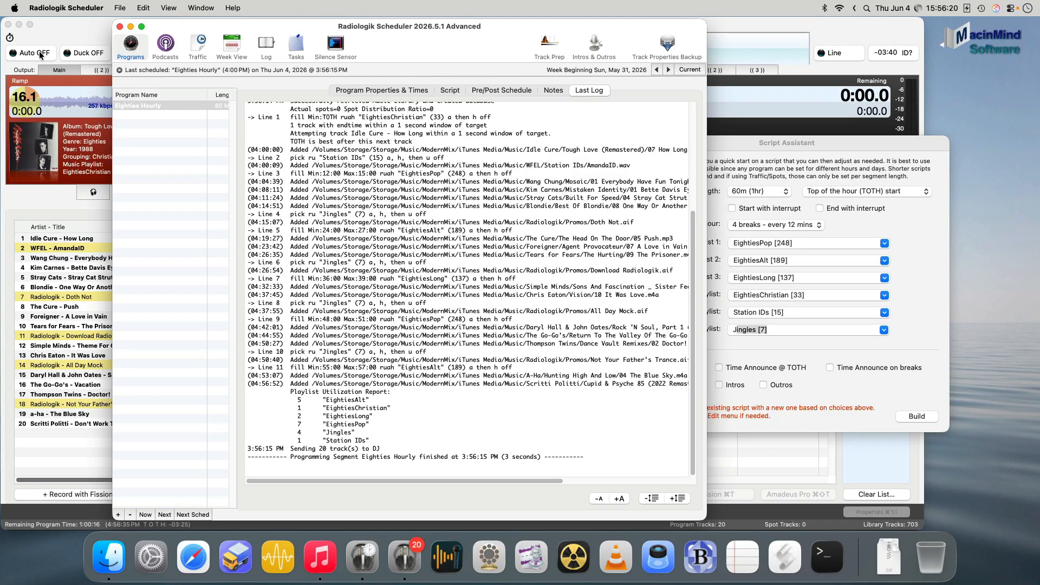
- Turn Auto on in Radiologik DJ and check the queued station ID, the Doth Not promo and the song following it
{"action": "left_click", "coordinate": [40, 54]}
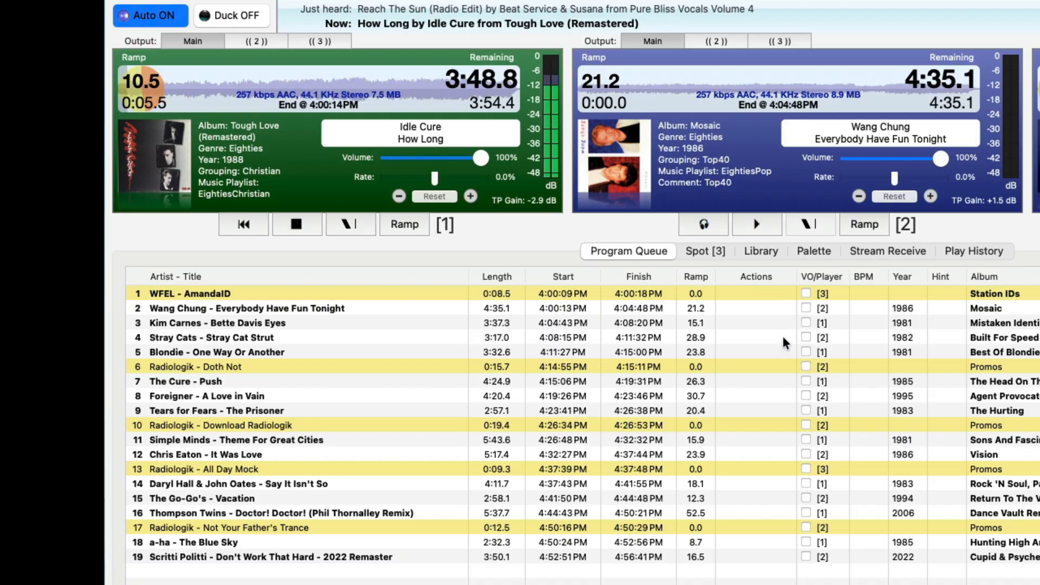
{"action": "left_click", "coordinate": [291, 294]}
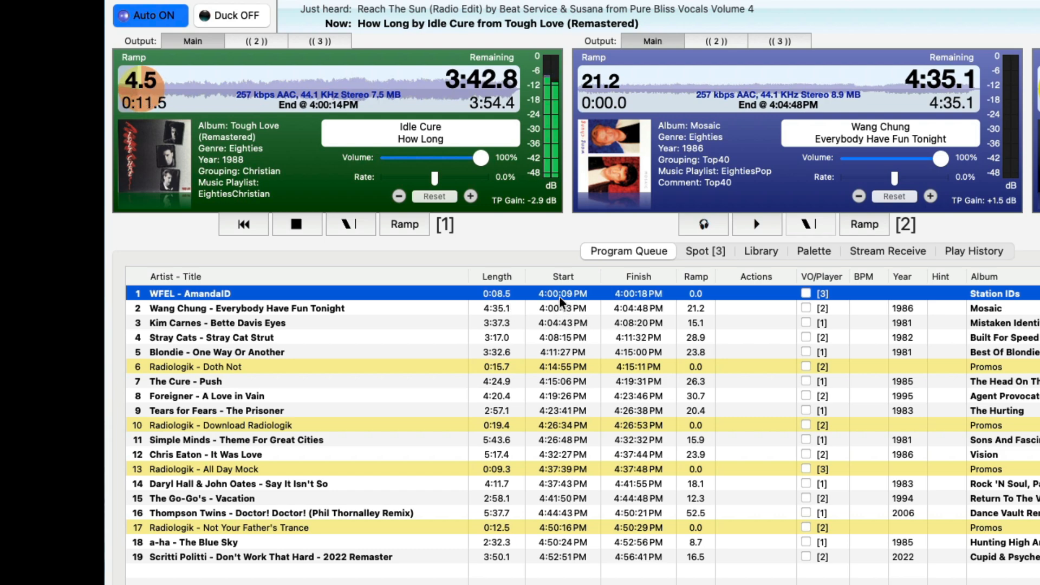
{"action": "left_click", "coordinate": [567, 366]}
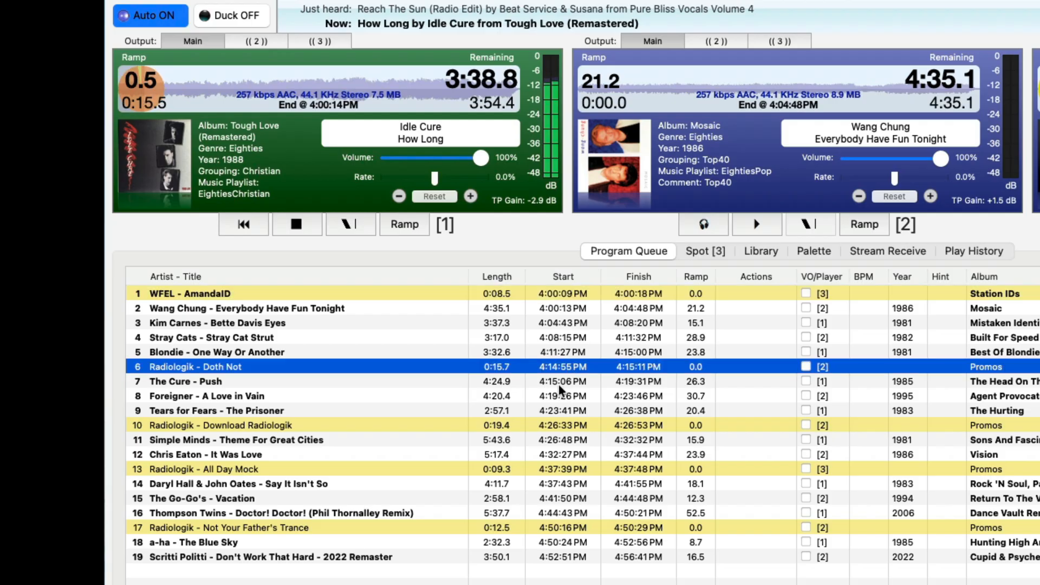
{"action": "left_click", "coordinate": [558, 382]}
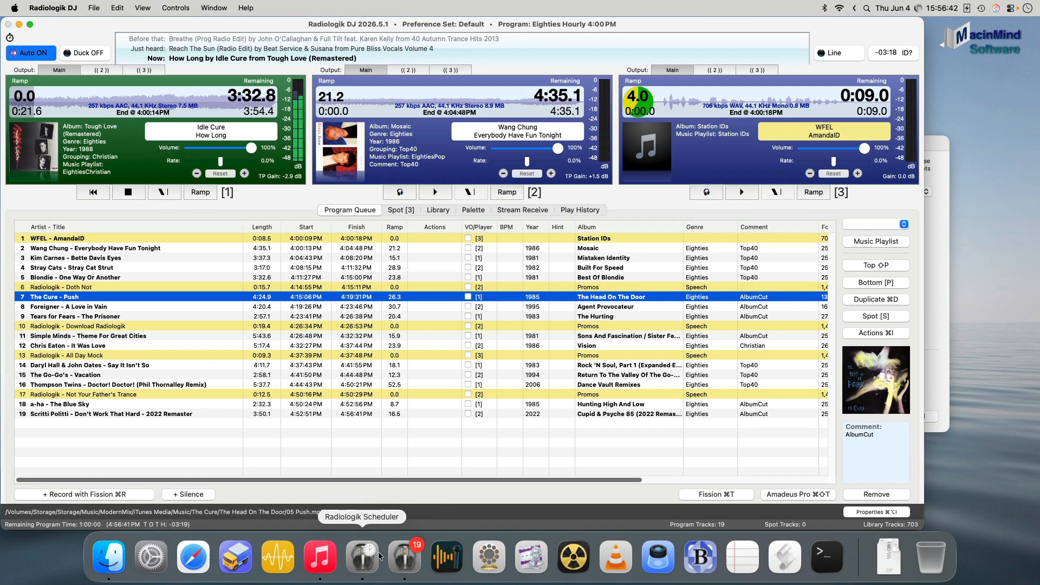
- Switch to Radiologik Scheduler, show the Eighties Hourly script and bring the Script Assistant in front of it
{"action": "left_click", "coordinate": [362, 556]}
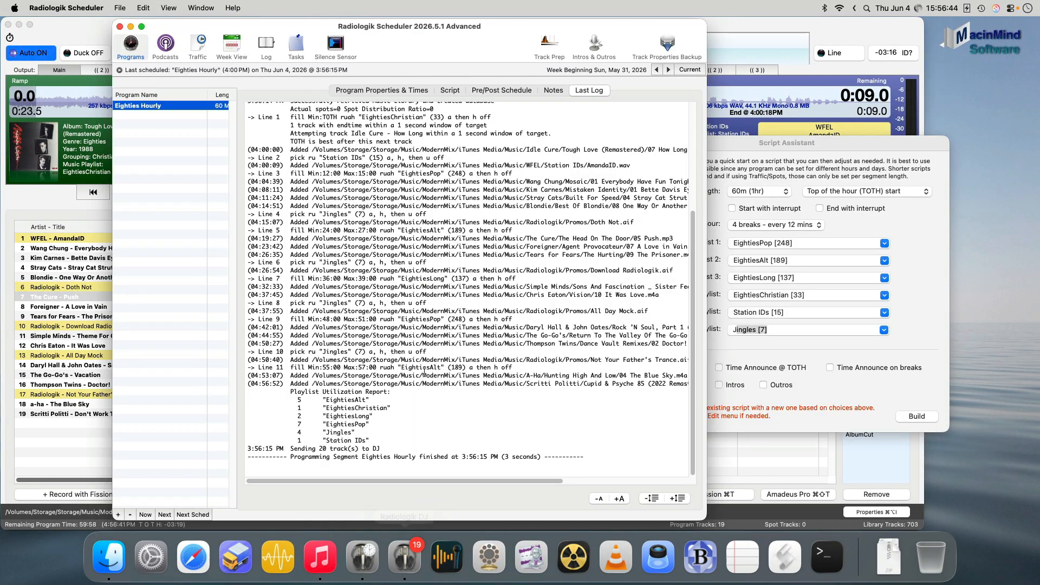
{"action": "left_click", "coordinate": [449, 91]}
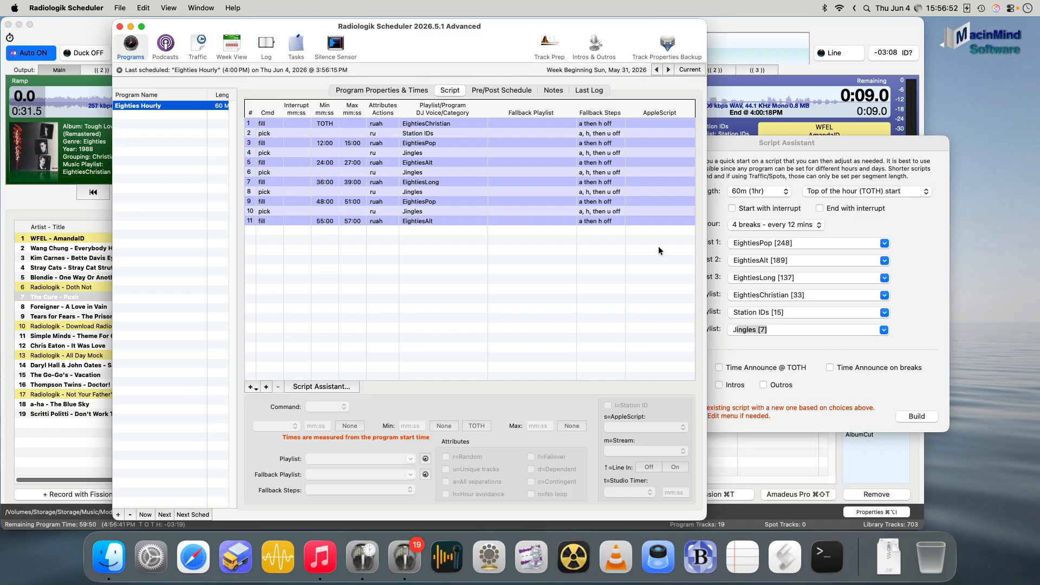
{"action": "left_click_drag", "start_coordinate": [797, 147], "coordinate": [720, 178]}
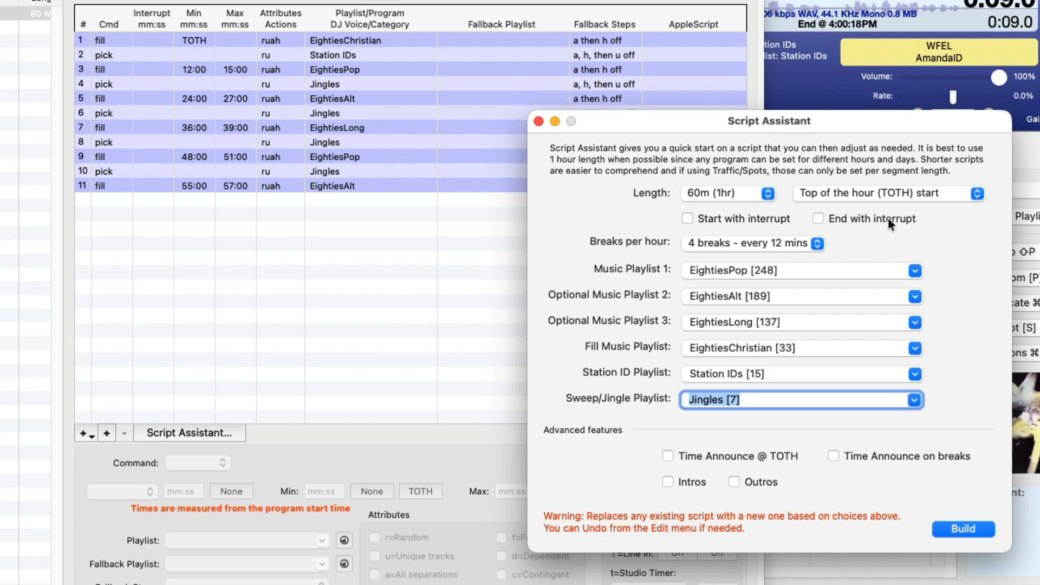
- Enable Time Announce @ TOTH, Intros and Outros, clear the Sweep/Jingle Playlist and rebuild the script
{"action": "left_click", "coordinate": [730, 453]}
{"action": "key", "text": "BackSpace"}
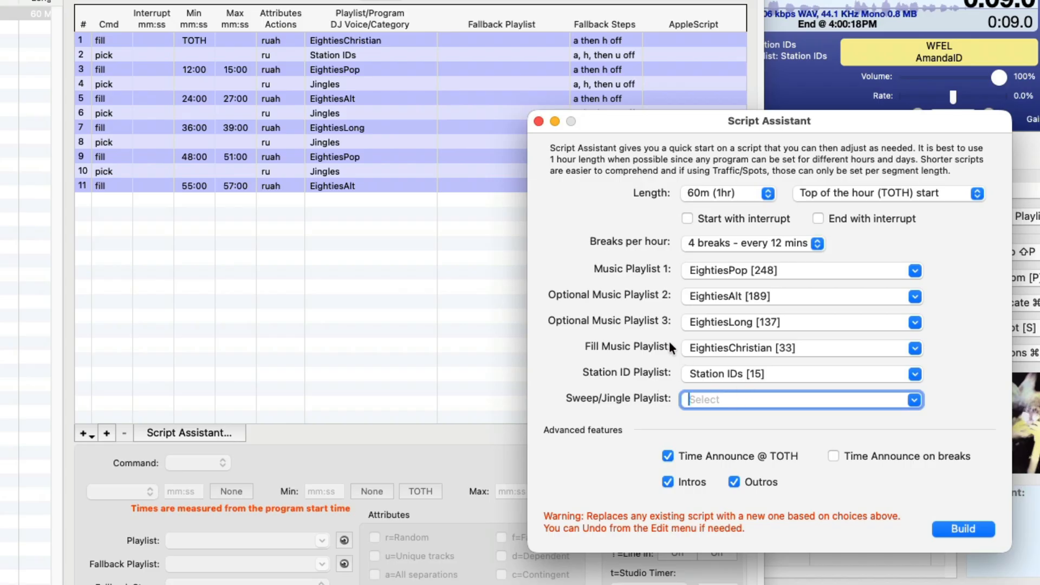
{"action": "left_click", "coordinate": [950, 525]}
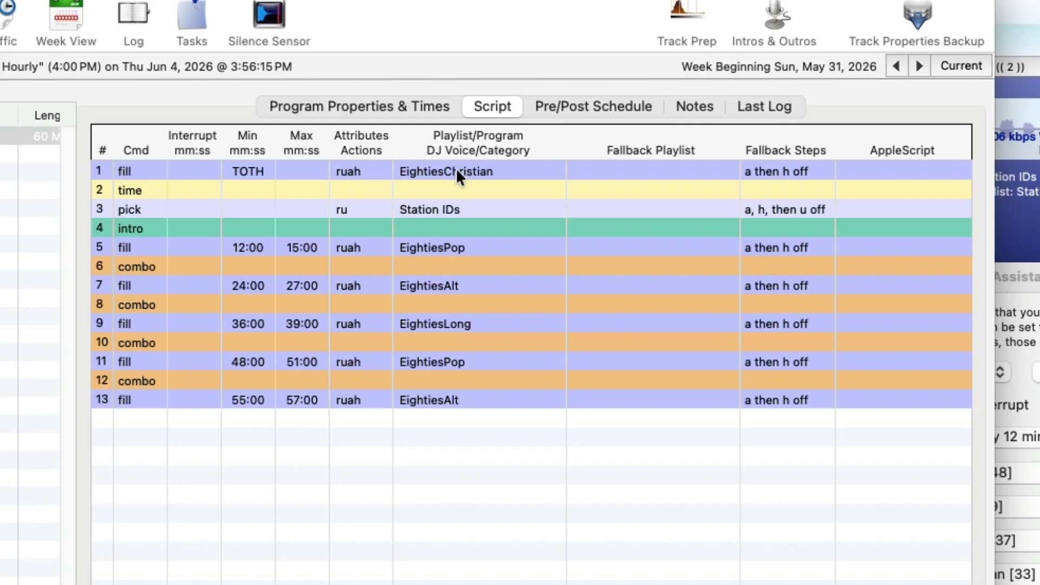
- Examine the rebuilt script's time, Station IDs, intro, EightiesPop, first combo and EightiesAlt lines in order
{"action": "left_click", "coordinate": [414, 192]}
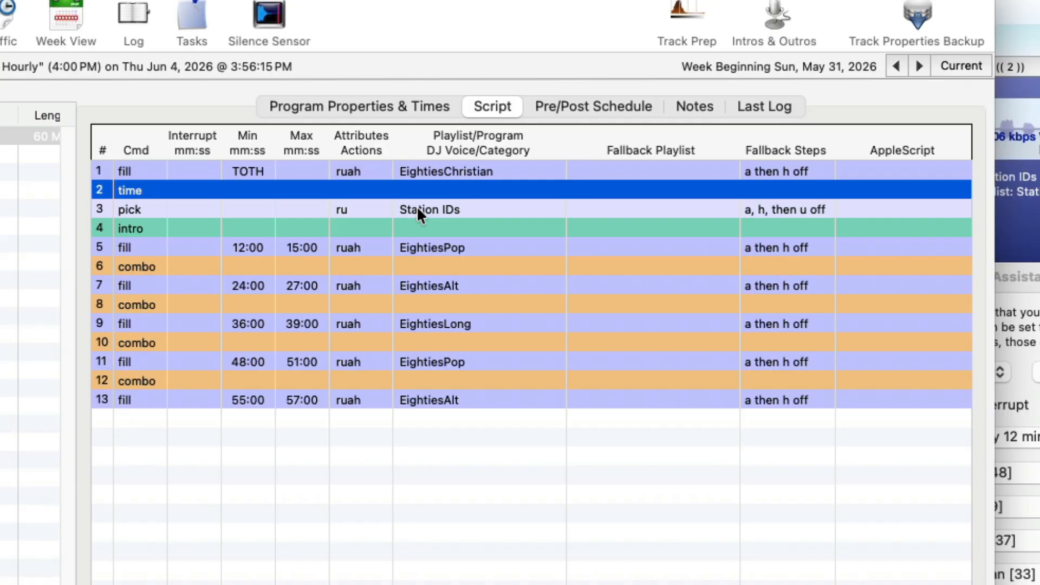
{"action": "left_click", "coordinate": [417, 210]}
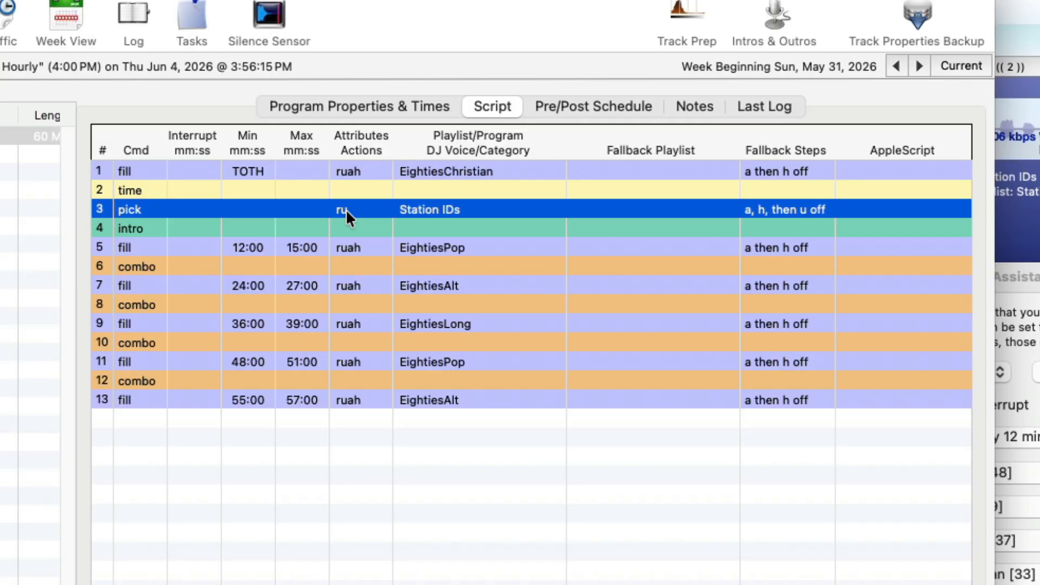
{"action": "left_click", "coordinate": [415, 228]}
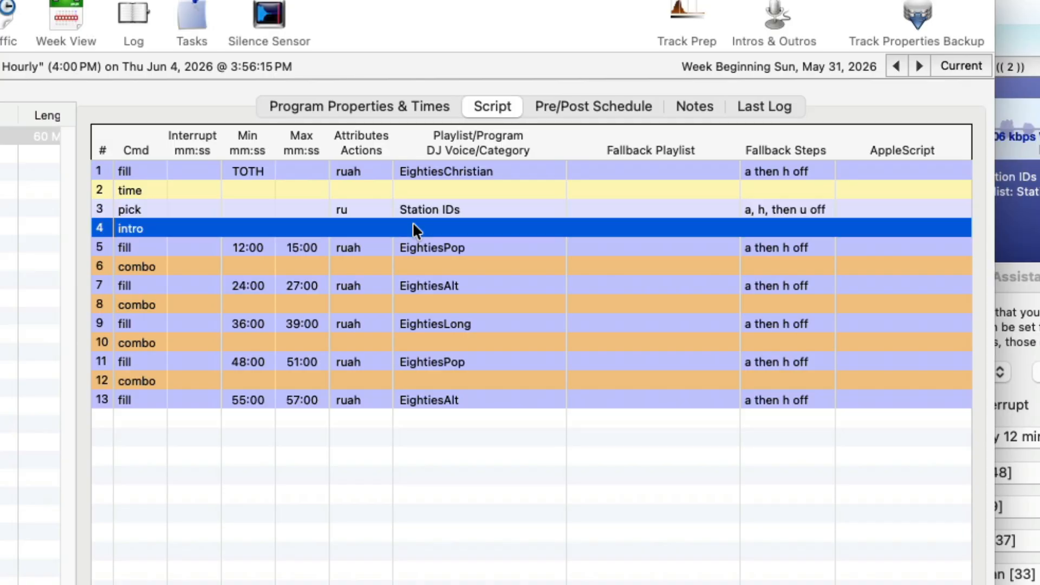
{"action": "left_click", "coordinate": [428, 247]}
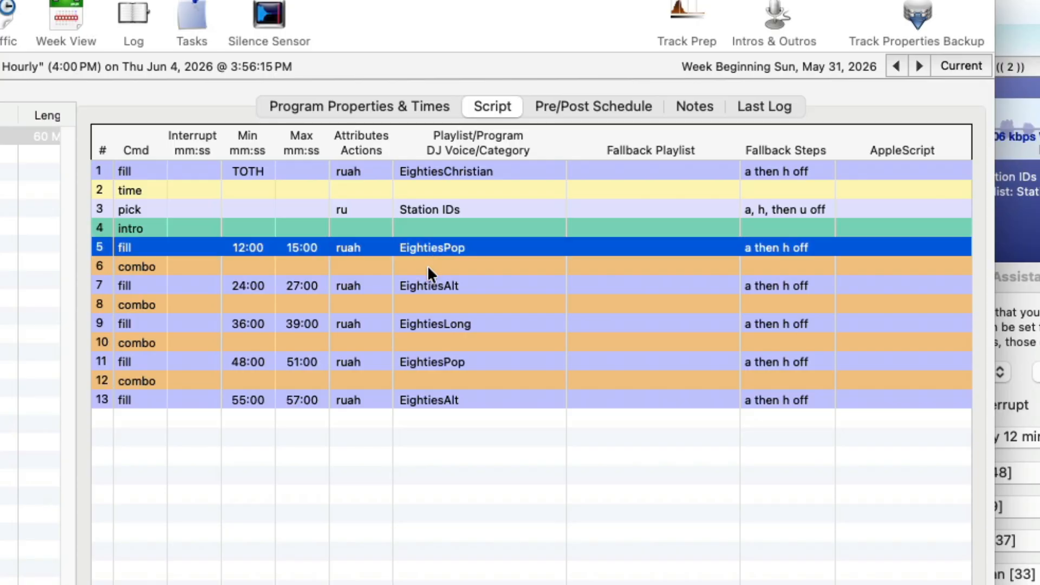
{"action": "left_click", "coordinate": [427, 266]}
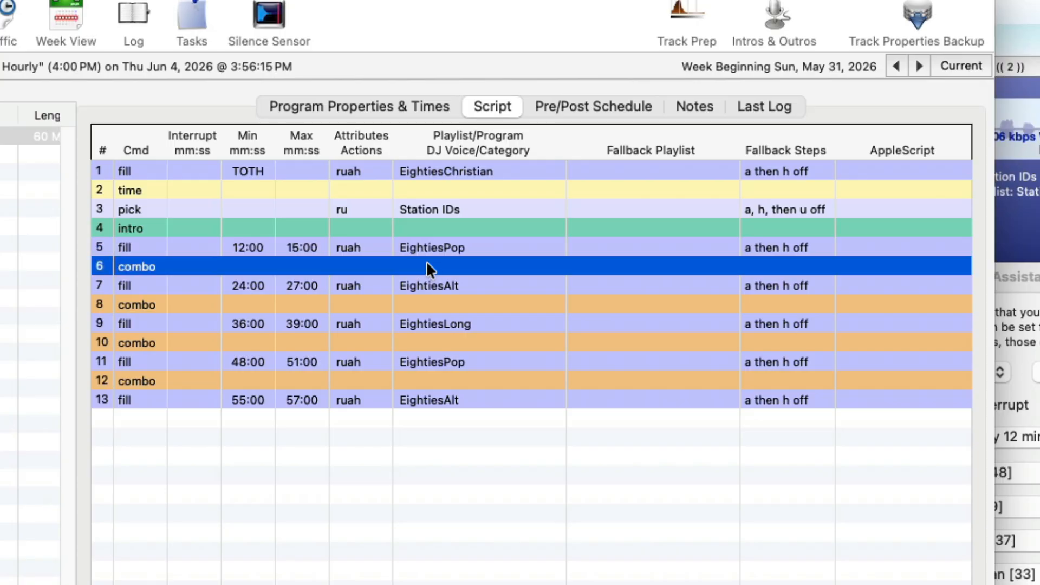
{"action": "left_click", "coordinate": [427, 285]}
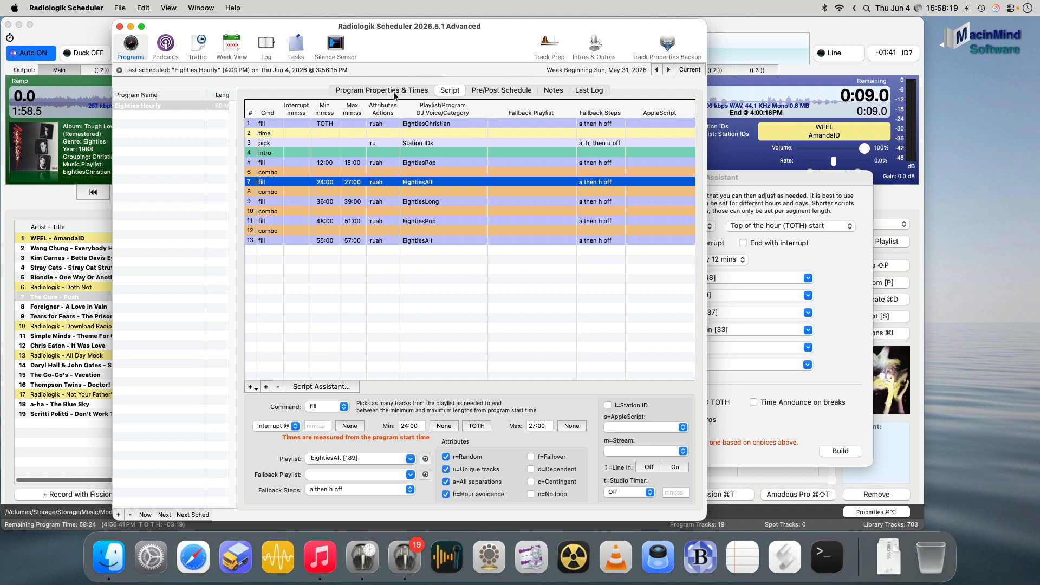
- Check which program is scheduled next and manually build the 5:00 PM airing of Eighties Hourly
{"action": "left_click", "coordinate": [394, 91]}
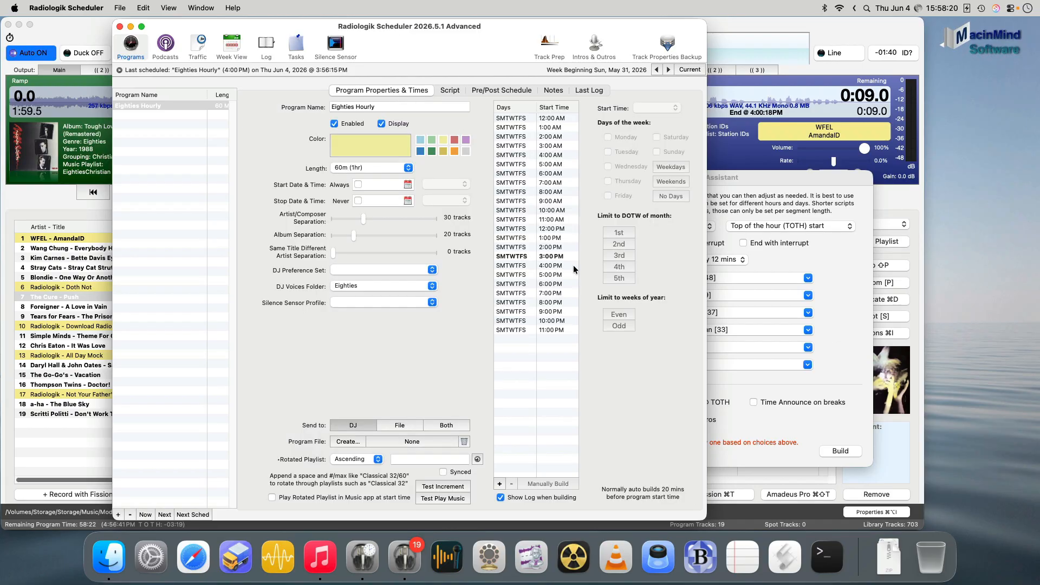
{"action": "left_click", "coordinate": [560, 275]}
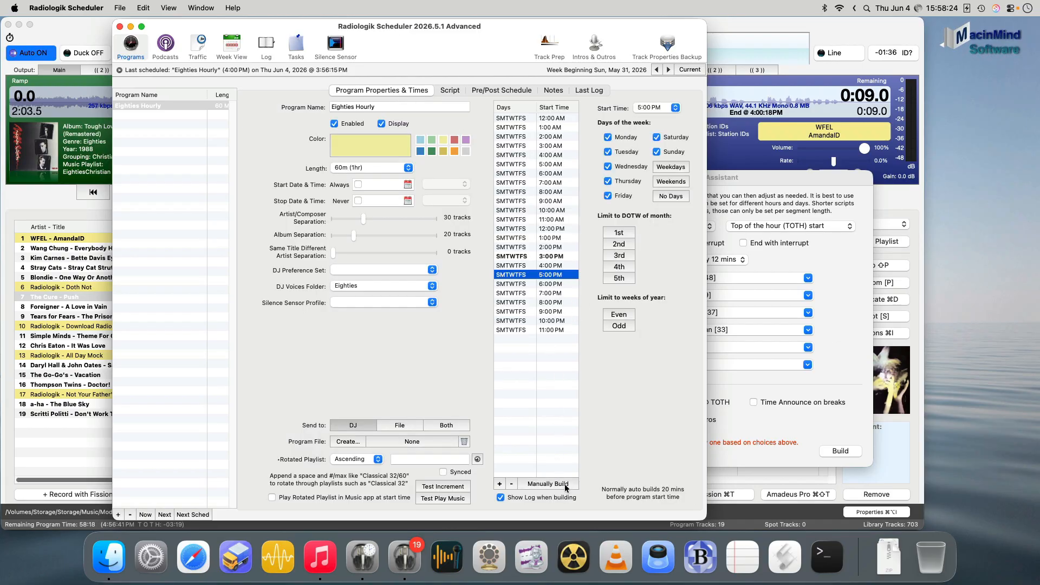
{"action": "left_click", "coordinate": [120, 71]}
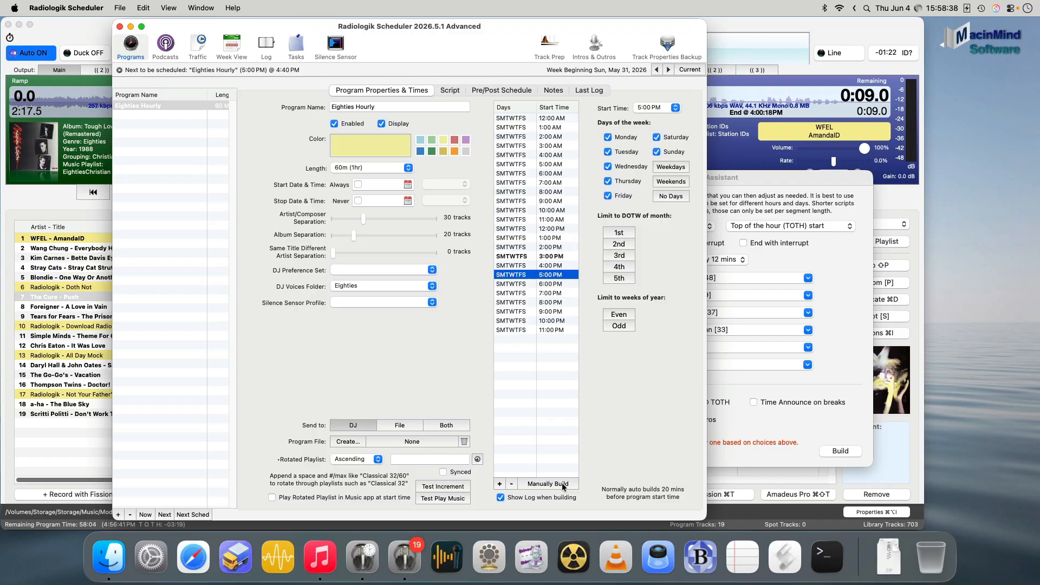
{"action": "left_click", "coordinate": [562, 483]}
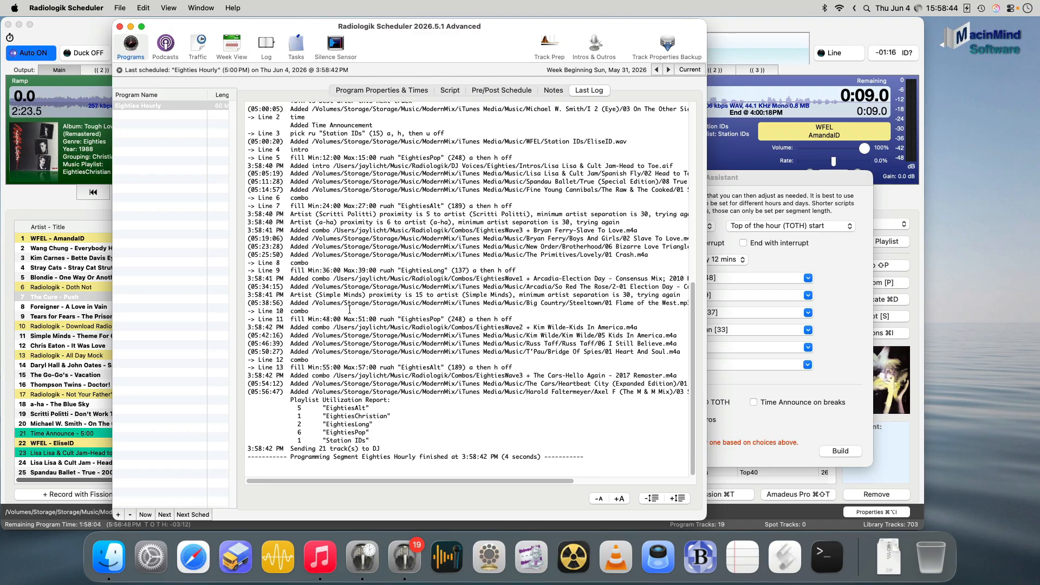
- Switch to Radiologik DJ and examine the queue's Program column where the 4:00 PM hour changes to the 5:00 PM hour
{"action": "left_click", "coordinate": [87, 23]}
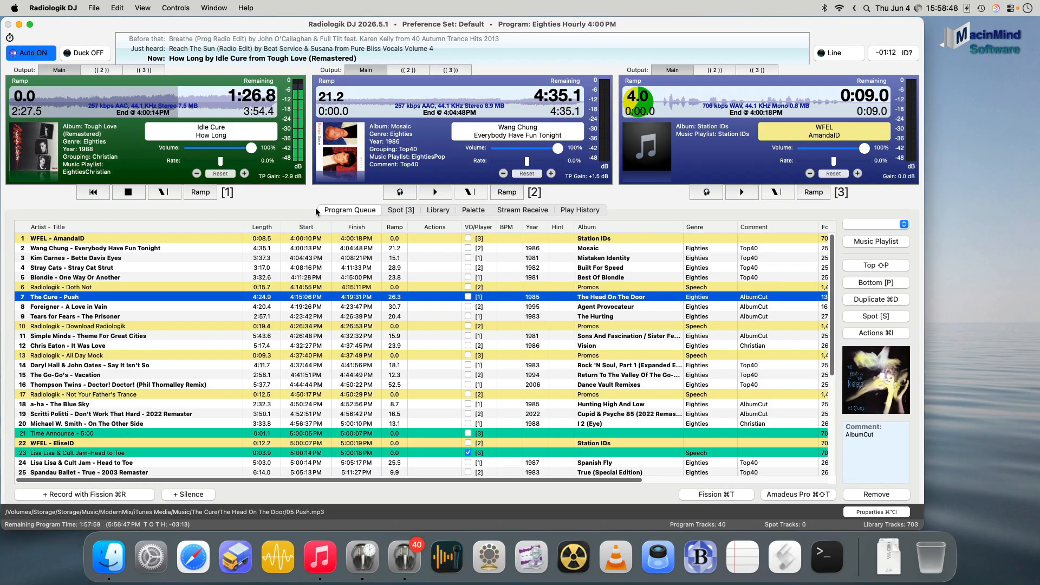
{"action": "scroll", "coordinate": [144, 377], "scroll_direction": "down", "scroll_amount": 3}
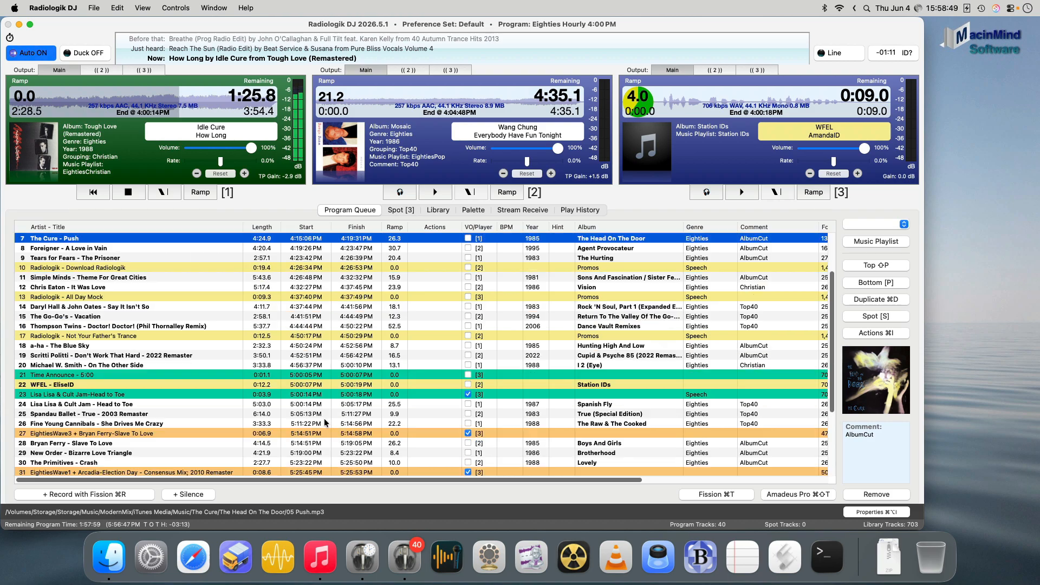
{"action": "left_click", "coordinate": [145, 377]}
{"action": "left_click", "coordinate": [177, 366]}
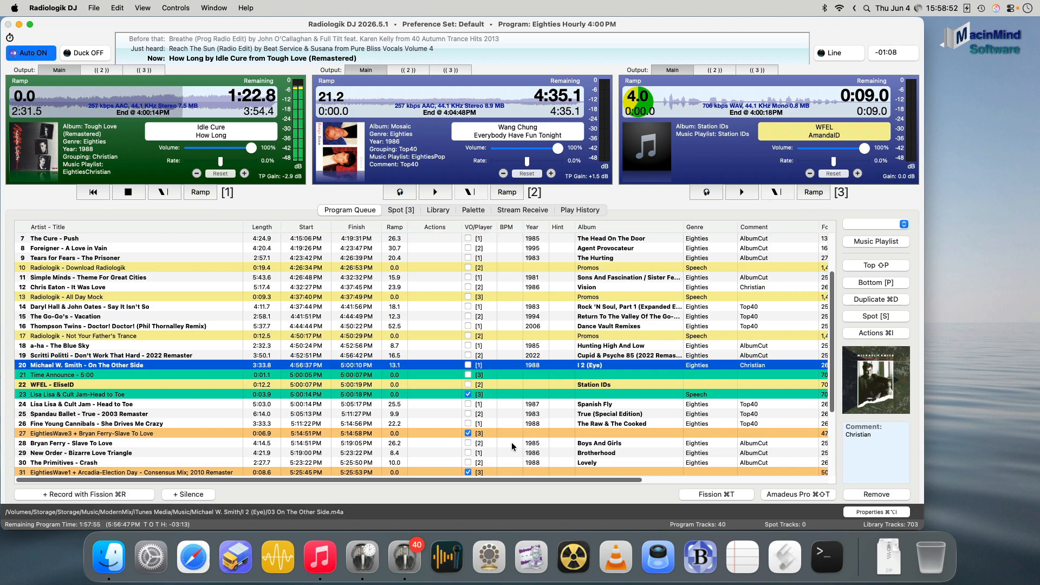
{"action": "left_click_drag", "start_coordinate": [558, 480], "coordinate": [707, 479]}
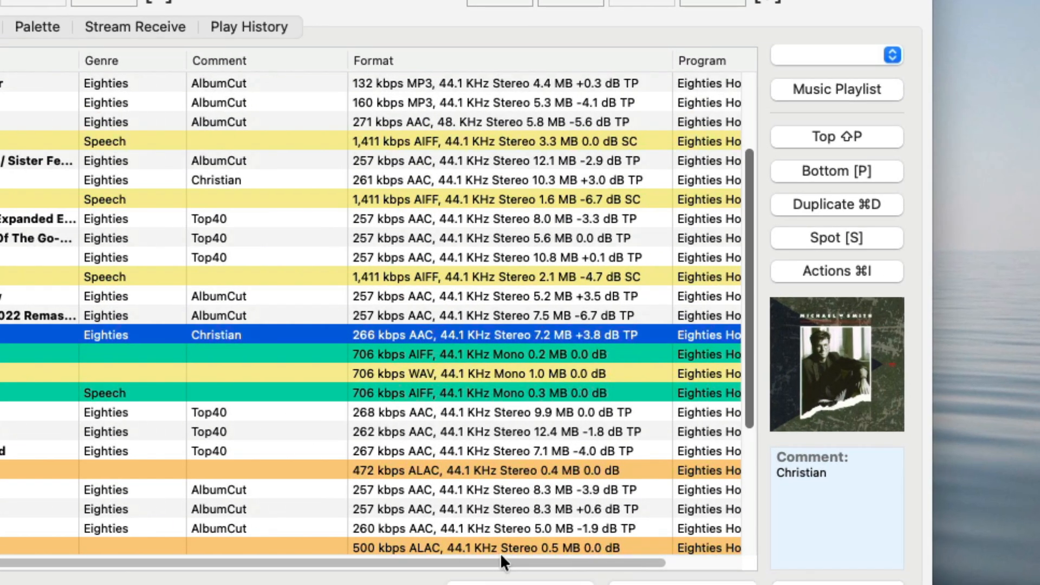
{"action": "left_click_drag", "start_coordinate": [500, 553], "coordinate": [737, 549]}
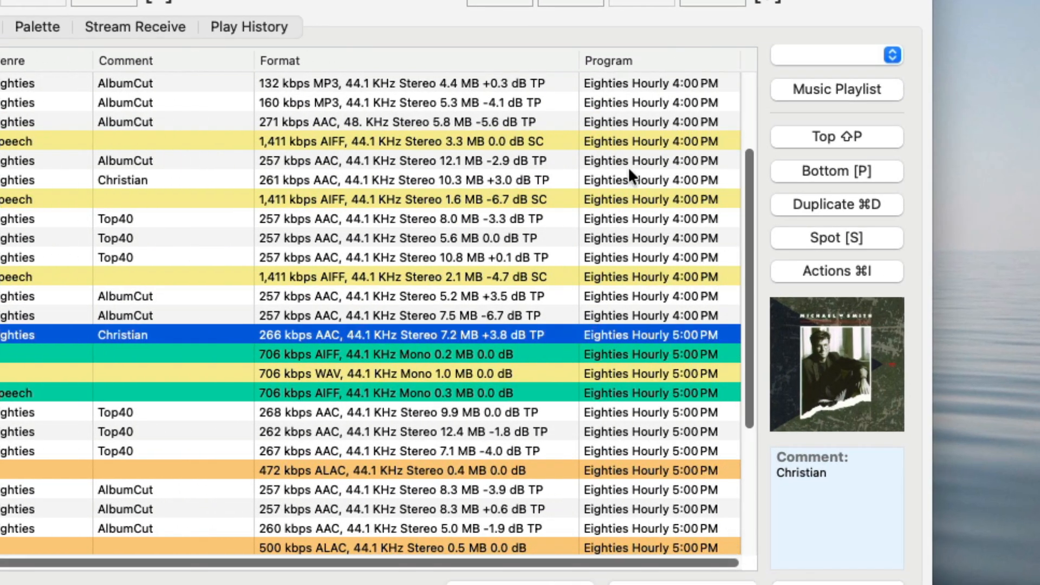
{"action": "left_click", "coordinate": [668, 316]}
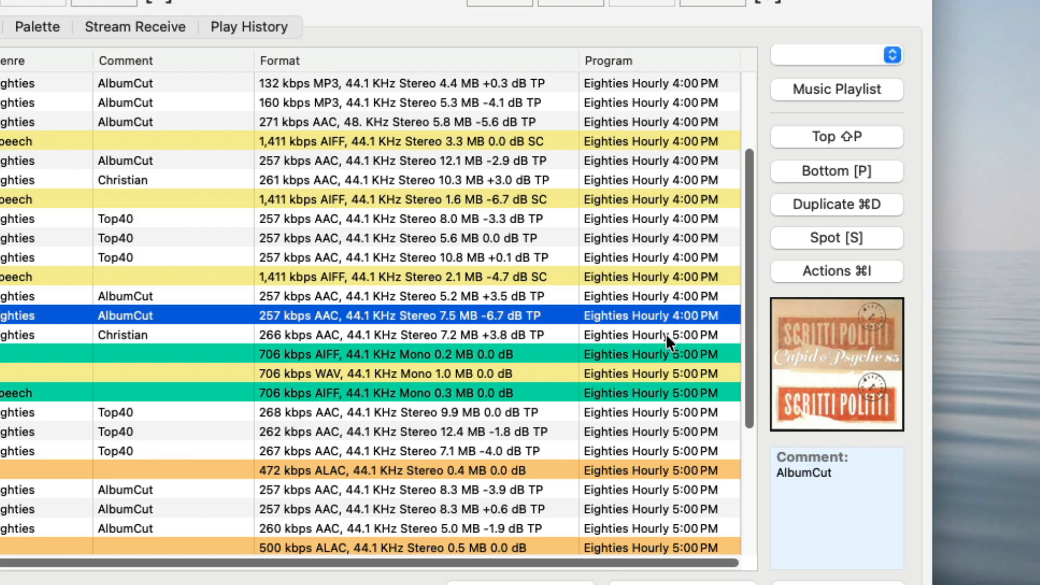
- Examine the queue's timing from the last song before 5:00 PM through the time announcement, station ID and intro to the hour's end
{"action": "left_click", "coordinate": [665, 333]}
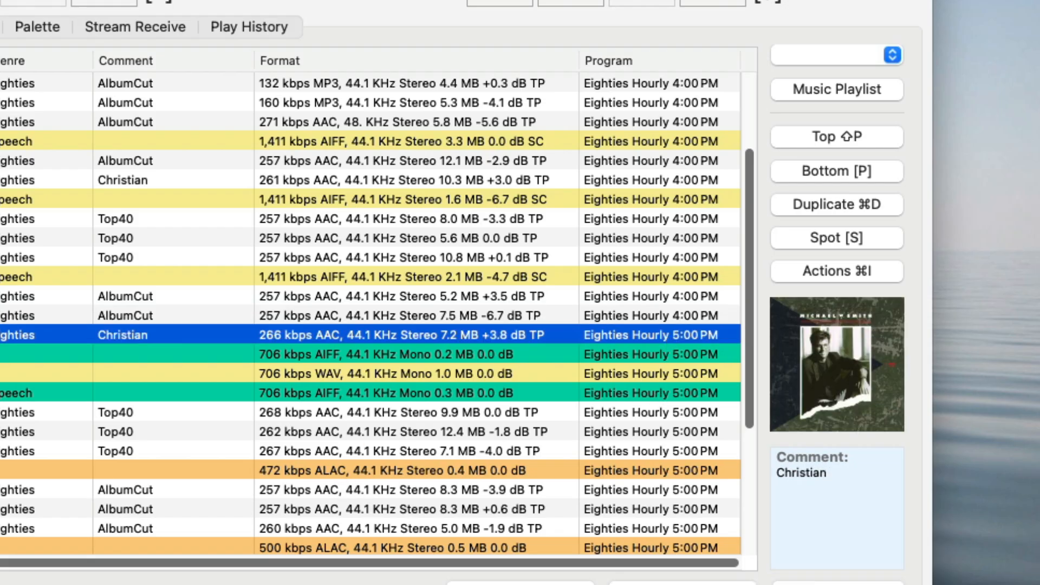
{"action": "scroll", "coordinate": [188, 330], "scroll_direction": "left", "scroll_amount": 10}
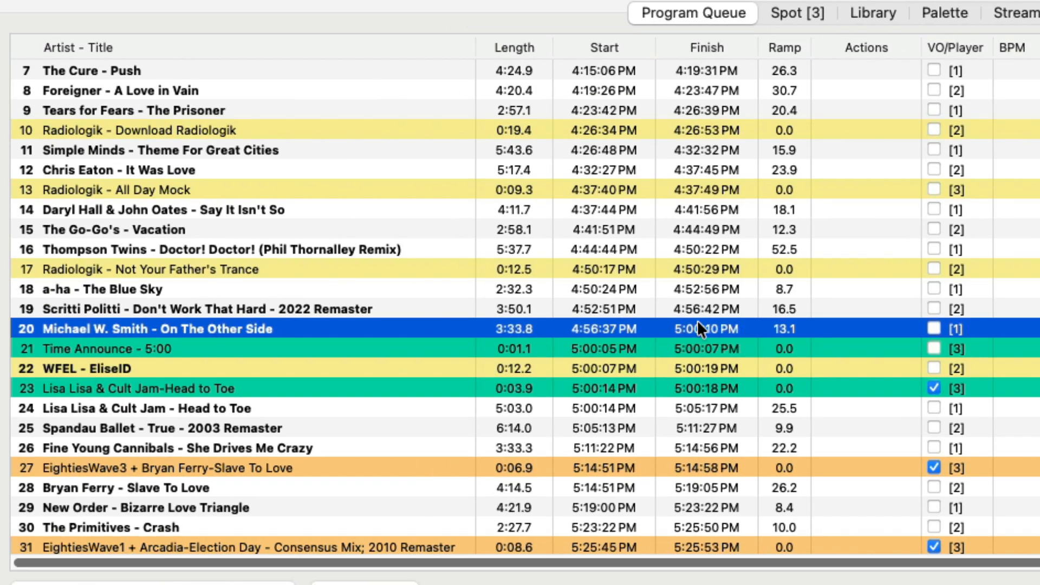
{"action": "left_click", "coordinate": [314, 341]}
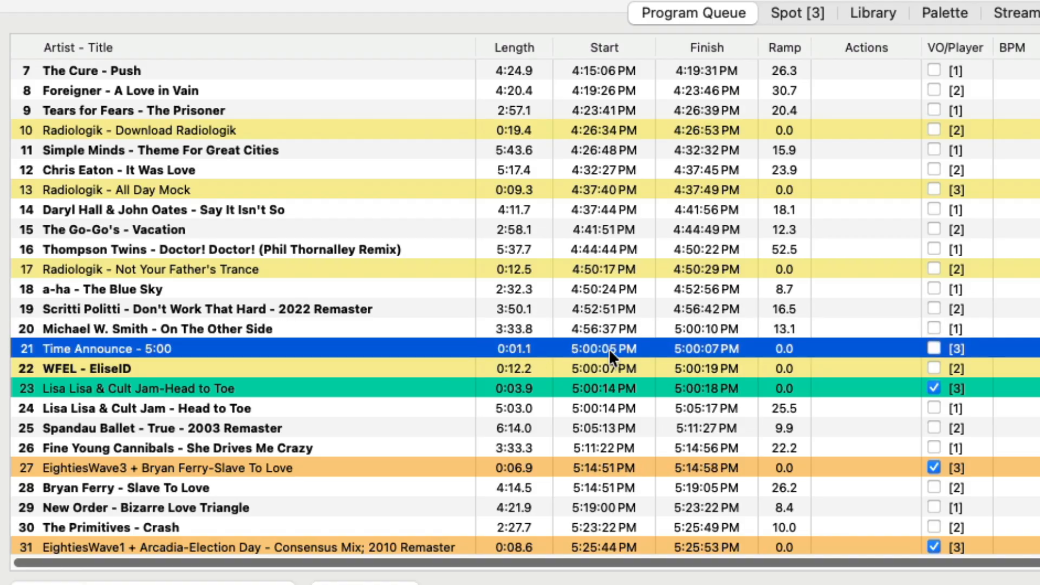
{"action": "left_click", "coordinate": [599, 364]}
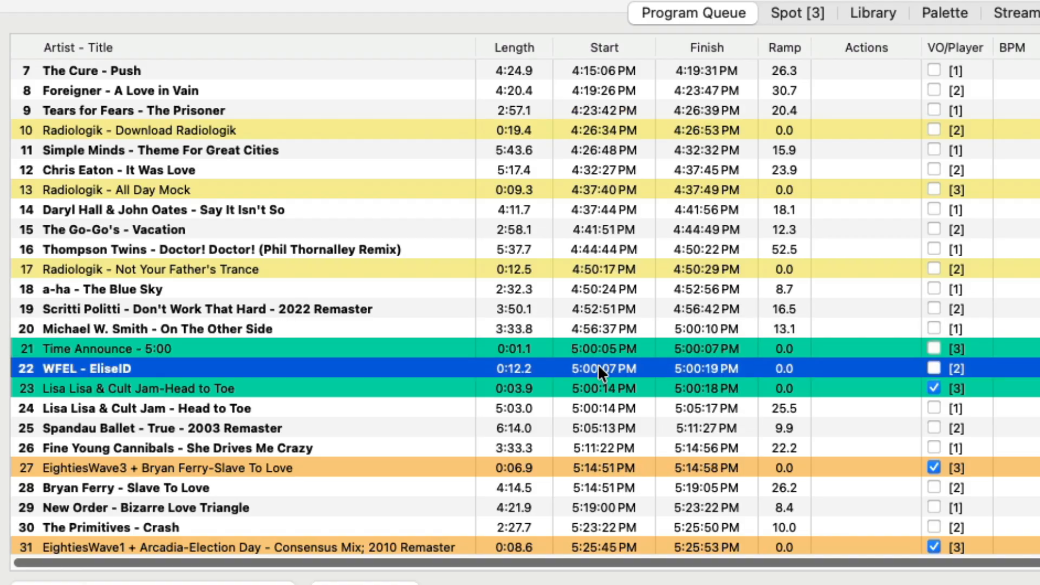
{"action": "left_click", "coordinate": [593, 385]}
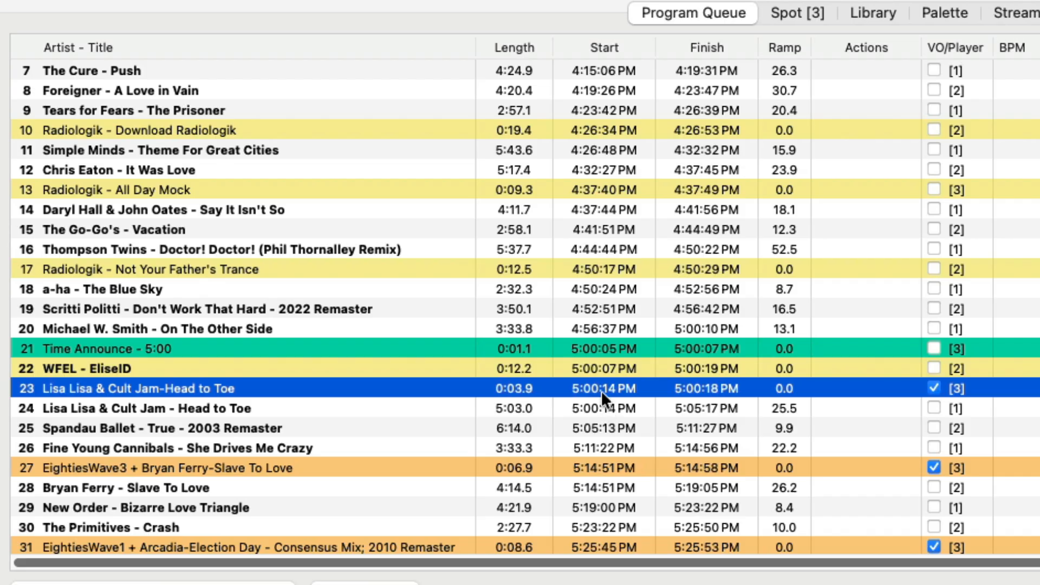
{"action": "scroll", "coordinate": [609, 392], "scroll_direction": "down", "scroll_amount": 5}
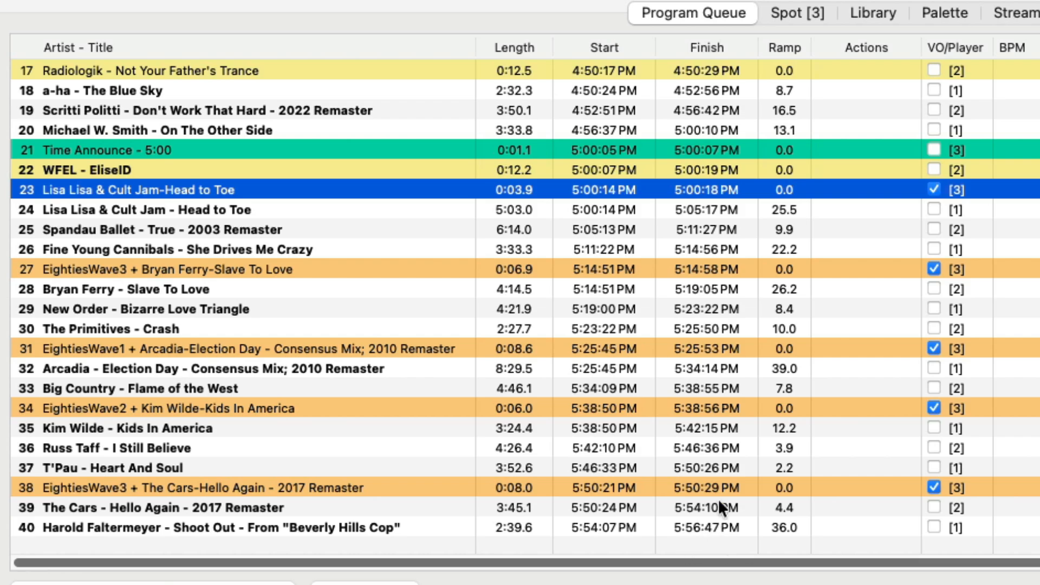
{"action": "scroll", "coordinate": [718, 496], "scroll_direction": "up", "scroll_amount": 8}
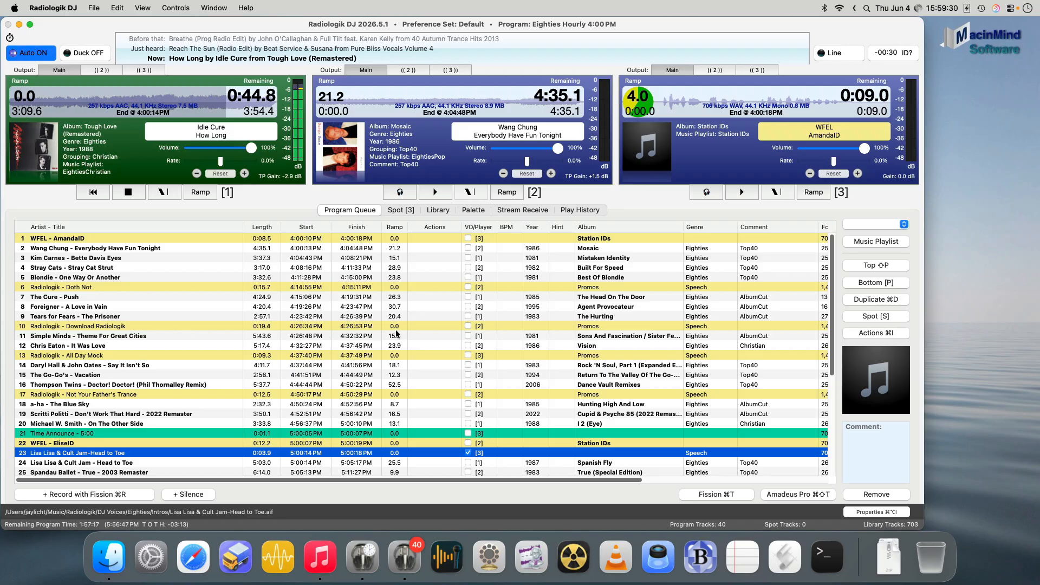
- Switch to Music and check which columns the View Options enable for the Eighties rotation smart playlist
{"action": "left_click", "coordinate": [320, 557]}
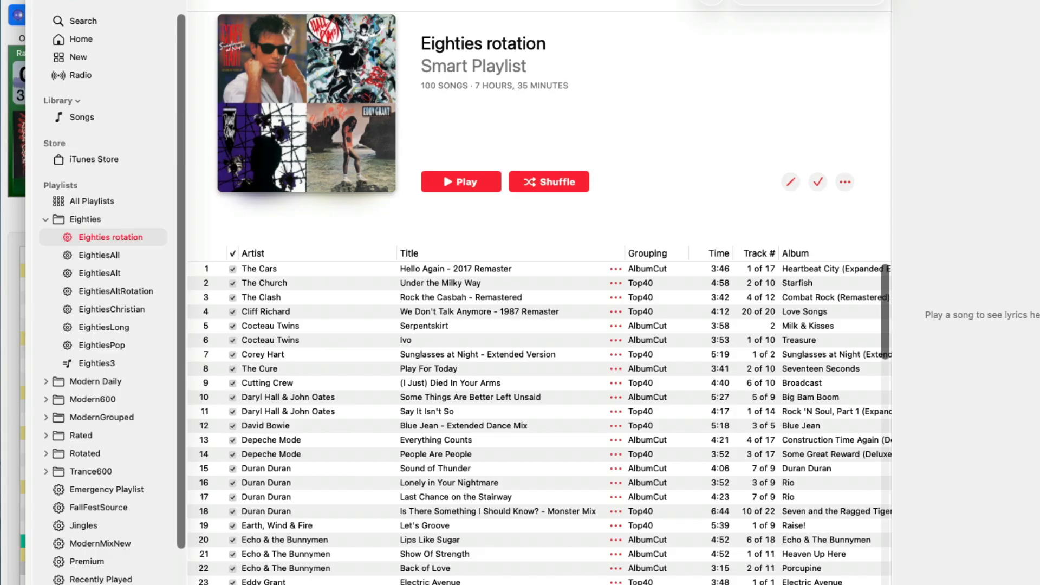
{"action": "scroll", "coordinate": [539, 415], "scroll_direction": "right", "scroll_amount": 10}
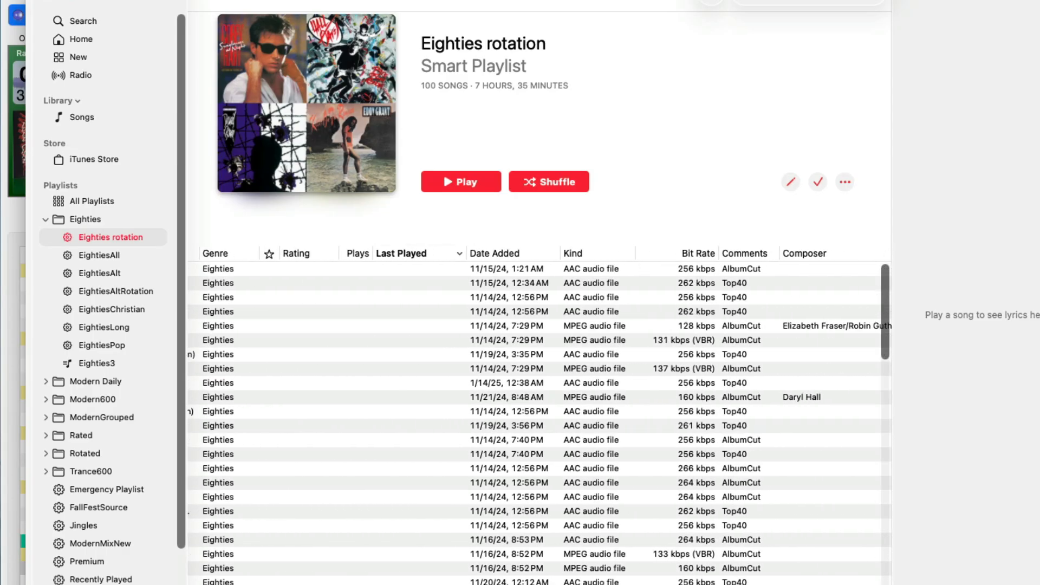
{"action": "scroll", "coordinate": [306, 580], "scroll_direction": "left", "scroll_amount": 10}
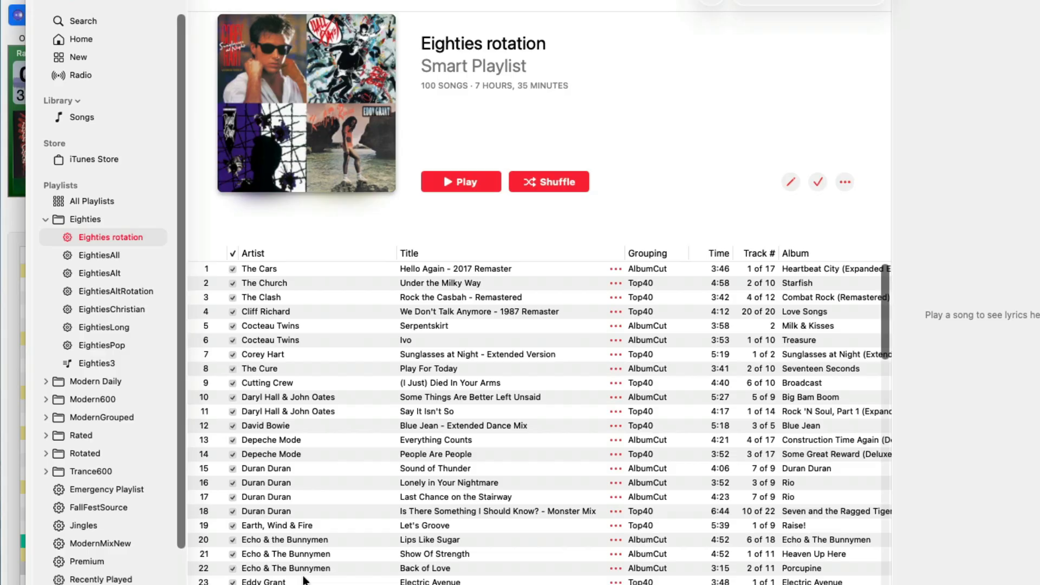
{"action": "key", "text": "space"}
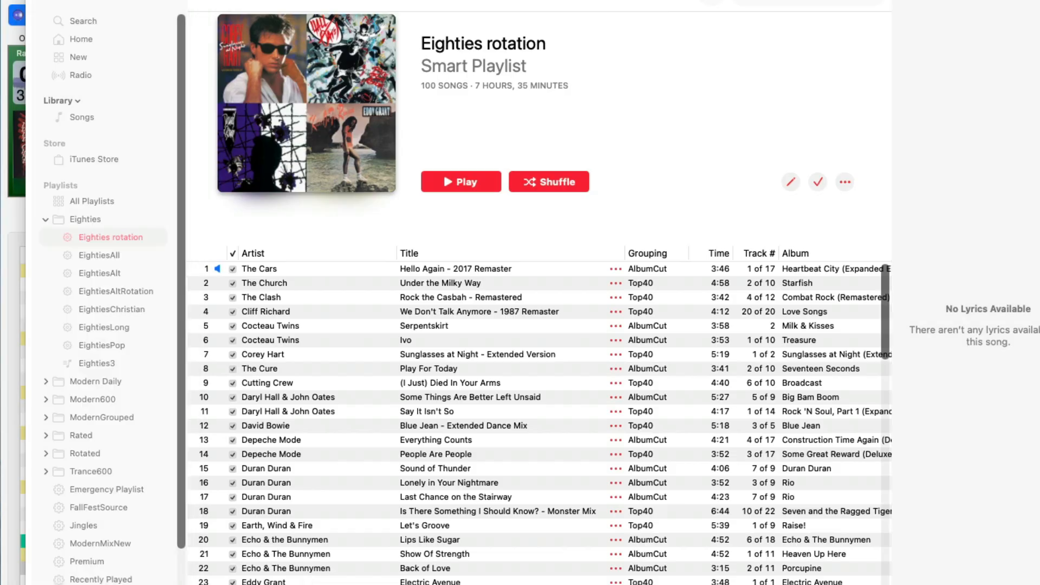
{"action": "key", "text": "super+j"}
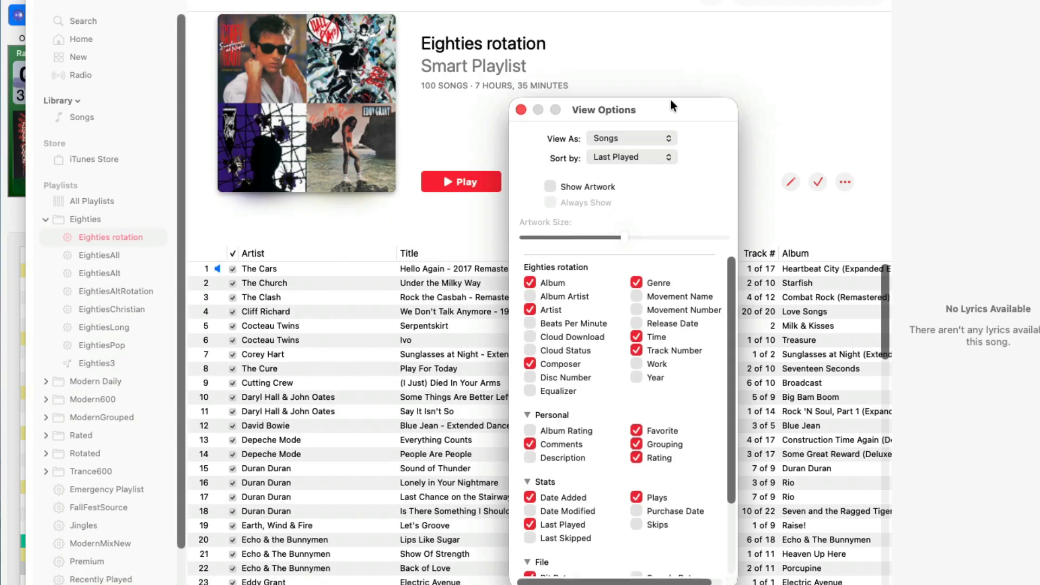
{"action": "left_click_drag", "start_coordinate": [671, 99], "coordinate": [691, 68]}
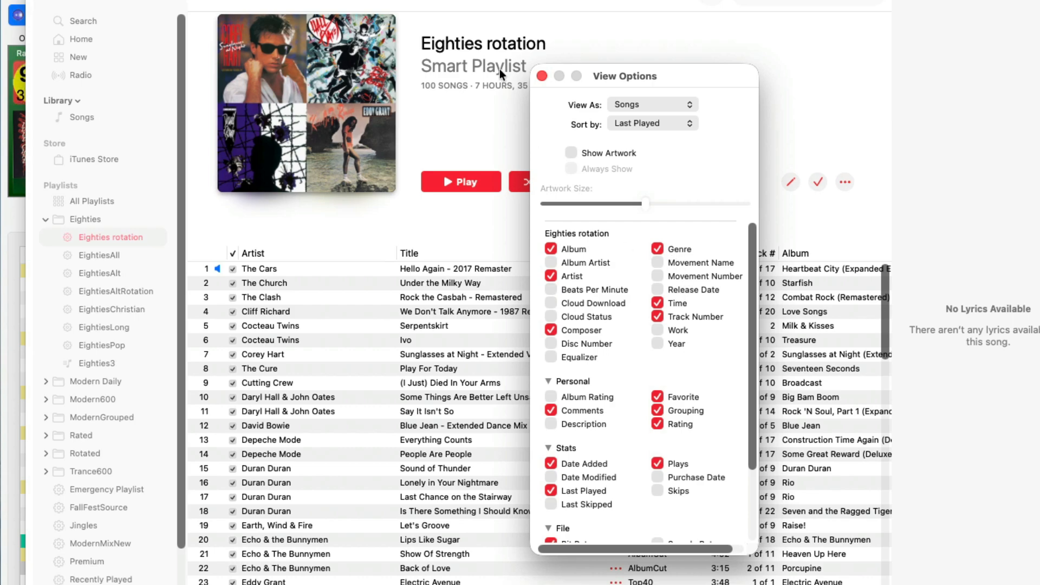
{"action": "left_click", "coordinate": [542, 75]}
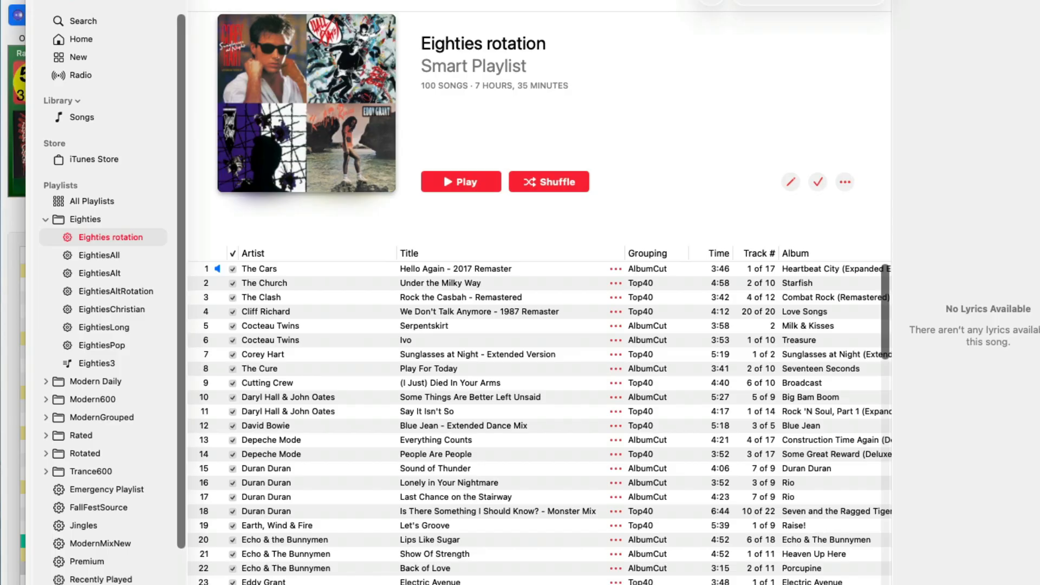
- Examine the Eighties rotation playlist's song columns and look through the Grouping values down to its last songs
{"action": "scroll", "coordinate": [539, 417], "scroll_direction": "right", "scroll_amount": 5}
{"action": "scroll", "coordinate": [542, 418], "scroll_direction": "right", "scroll_amount": 3}
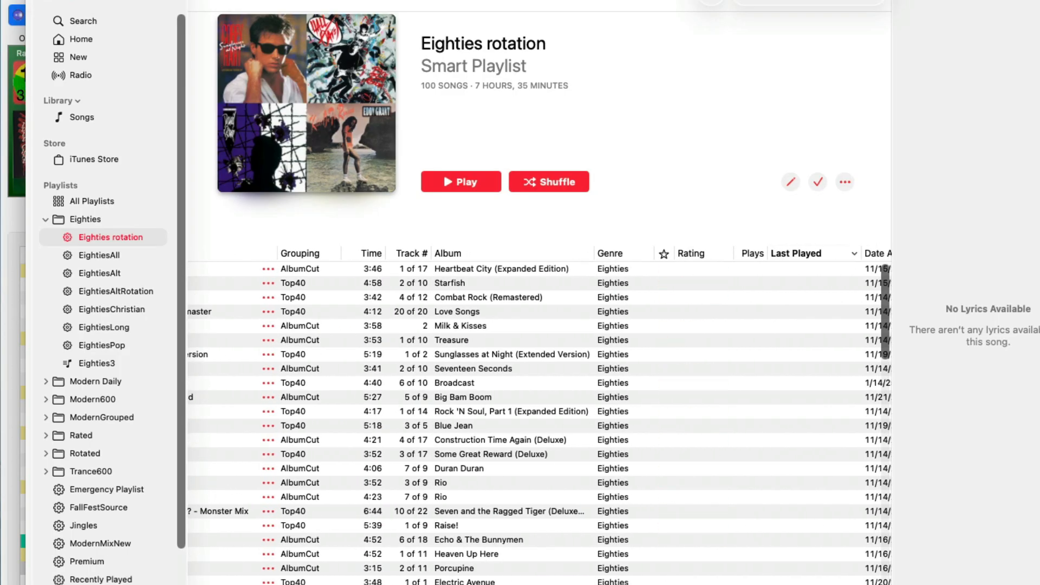
{"action": "scroll", "coordinate": [586, 491], "scroll_direction": "left", "scroll_amount": 6}
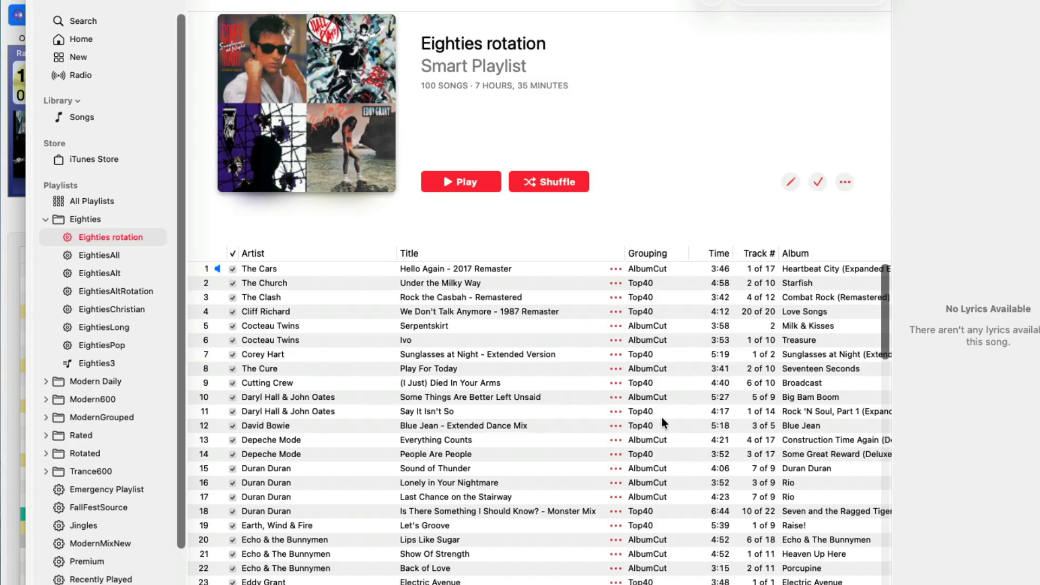
{"action": "scroll", "coordinate": [662, 420], "scroll_direction": "down", "scroll_amount": 20}
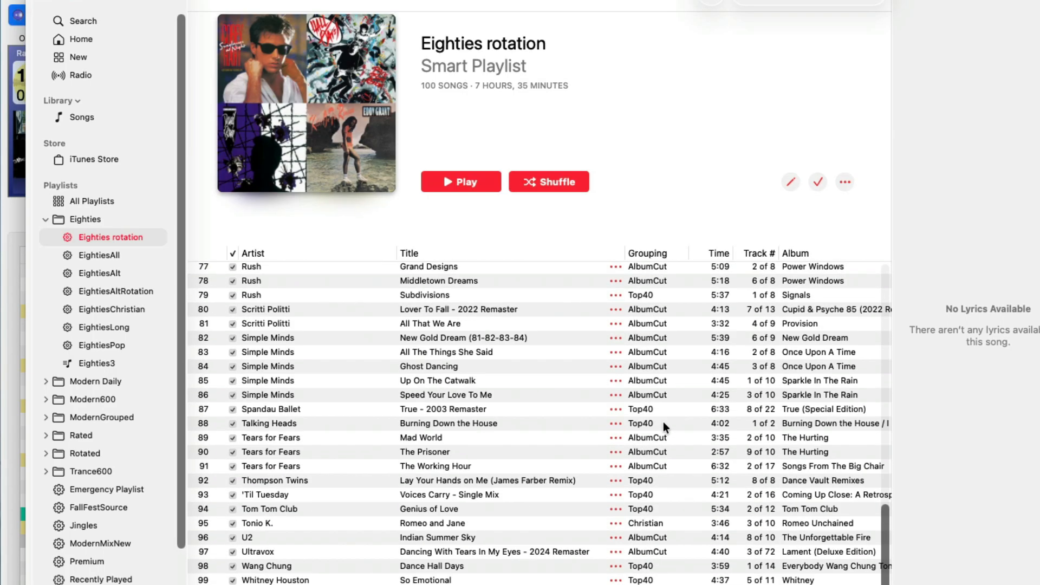
{"action": "scroll", "coordinate": [663, 421], "scroll_direction": "up", "scroll_amount": 20}
- Open the EightiesAll smart playlist and show its Grouping column
{"action": "left_click", "coordinate": [111, 254]}
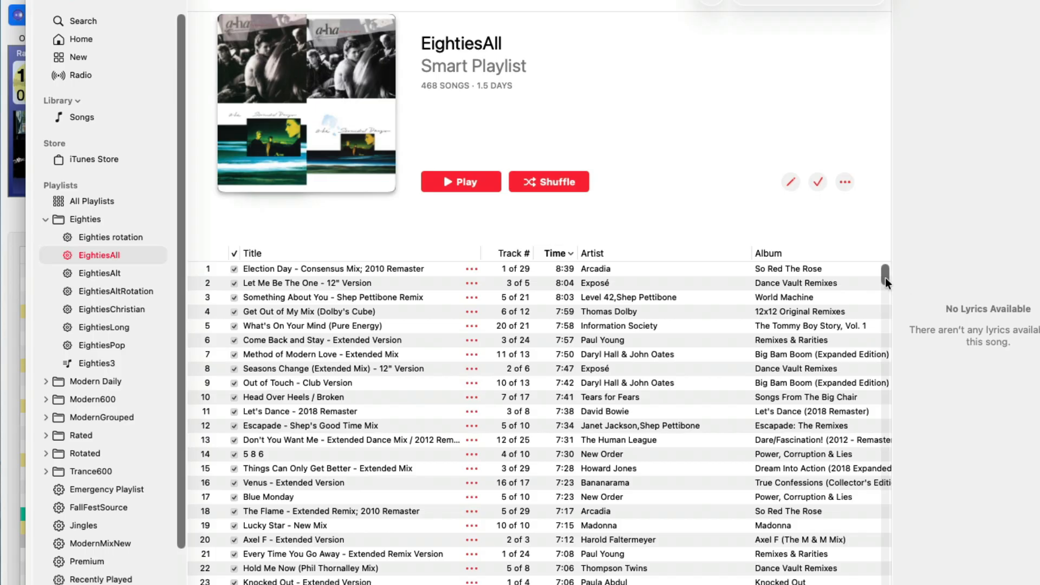
{"action": "left_click_drag", "start_coordinate": [886, 278], "coordinate": [885, 285]}
{"action": "scroll", "coordinate": [804, 583], "scroll_direction": "right", "scroll_amount": 10}
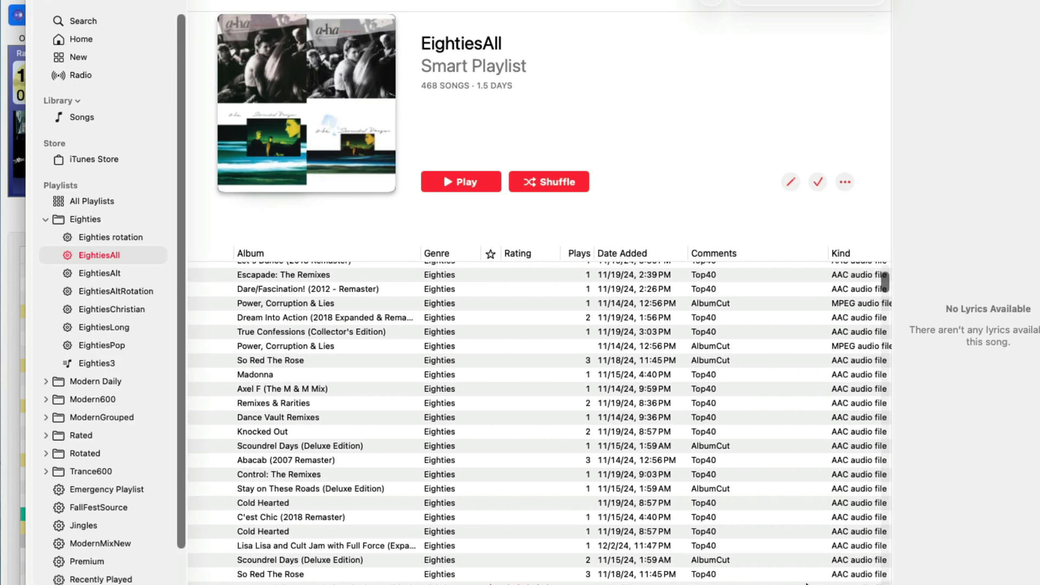
{"action": "key", "text": "super+j"}
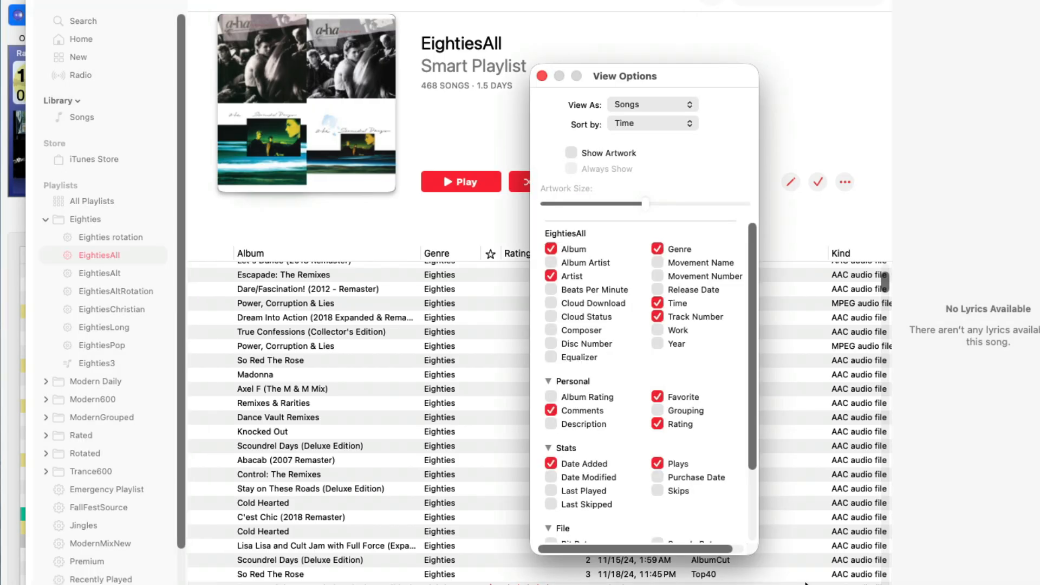
{"action": "scroll", "coordinate": [603, 483], "scroll_direction": "down", "scroll_amount": 5}
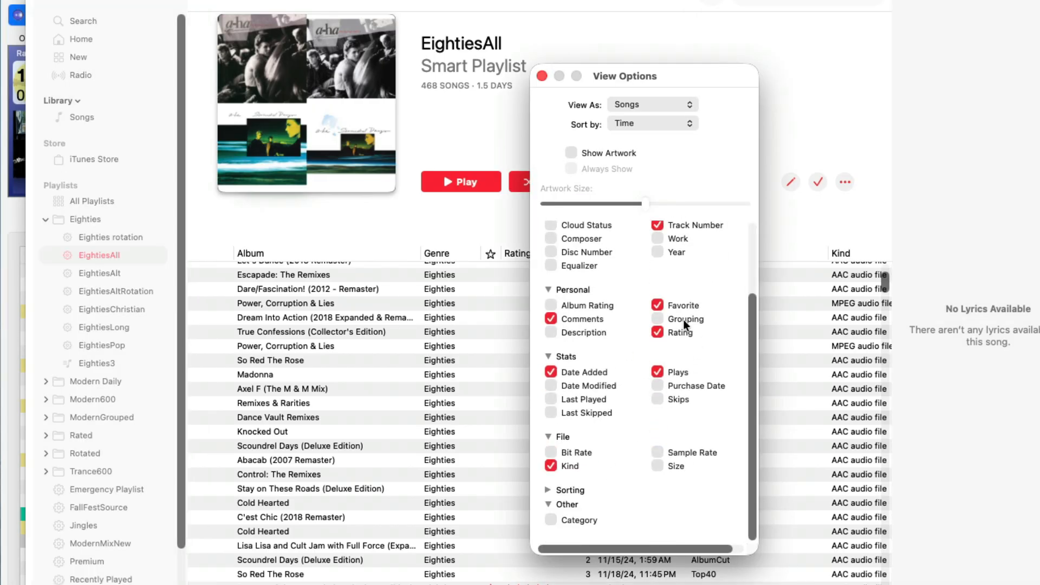
{"action": "left_click", "coordinate": [542, 76]}
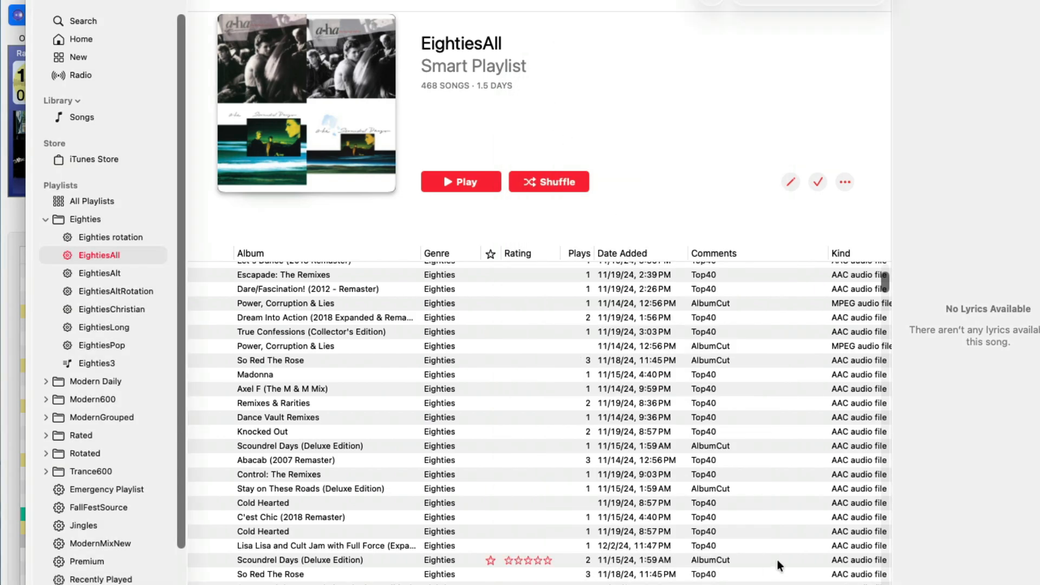
{"action": "scroll", "coordinate": [539, 412], "scroll_direction": "right", "scroll_amount": 4}
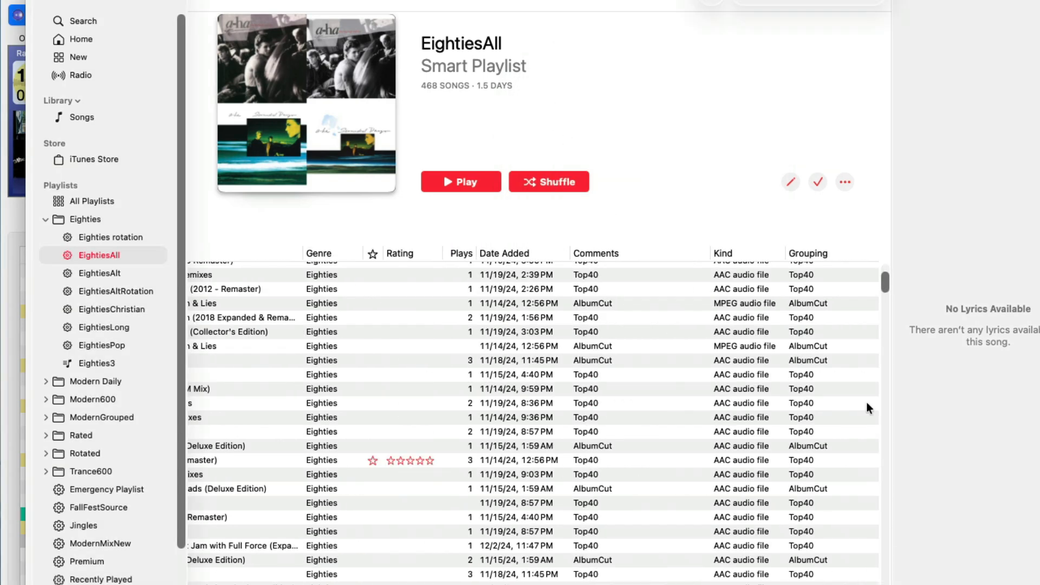
- Sort EightiesAll by Grouping and look through the AlbumCut and Top40 songs
{"action": "scroll", "coordinate": [827, 361], "scroll_direction": "down", "scroll_amount": 5}
{"action": "left_click", "coordinate": [805, 253]}
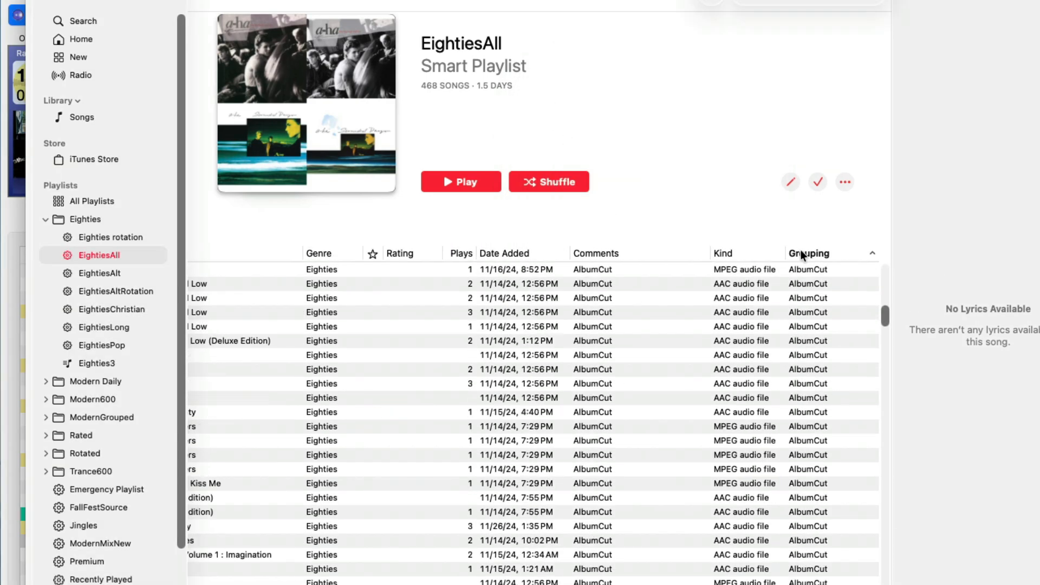
{"action": "scroll", "coordinate": [807, 355], "scroll_direction": "down", "scroll_amount": 5}
{"action": "scroll", "coordinate": [809, 353], "scroll_direction": "down", "scroll_amount": 15}
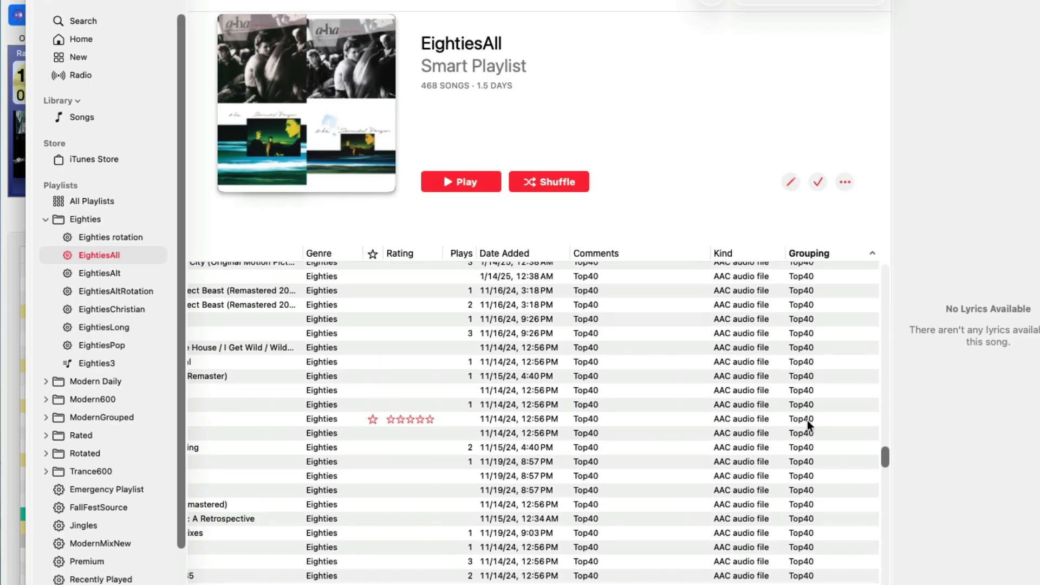
{"action": "left_click", "coordinate": [808, 420]}
{"action": "scroll", "coordinate": [539, 417], "scroll_direction": "left", "scroll_amount": 5}
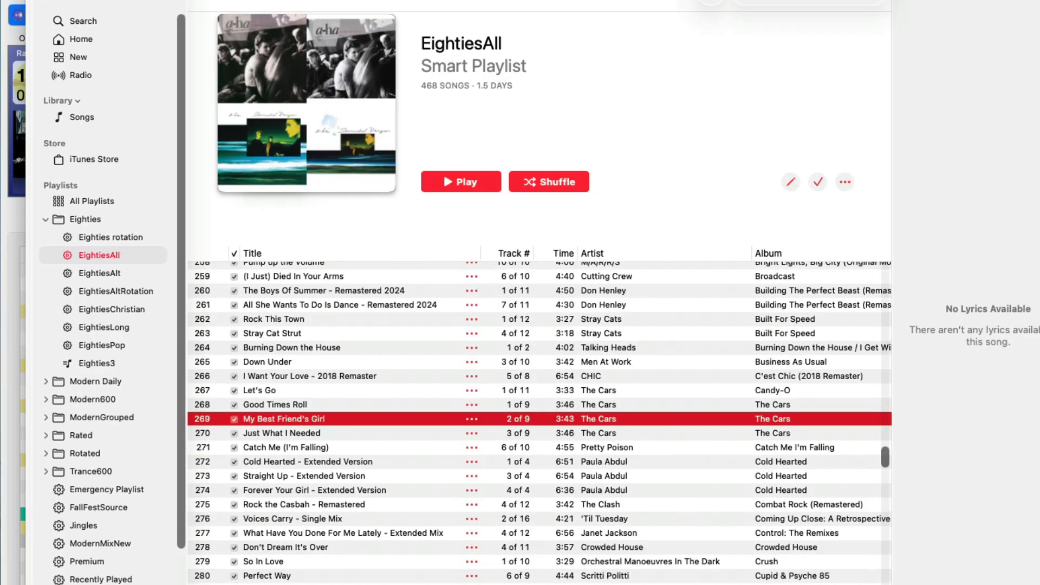
- Open the EightiesAltRotation smart playlist and check the Grouping of its songs
{"action": "left_click", "coordinate": [99, 293]}
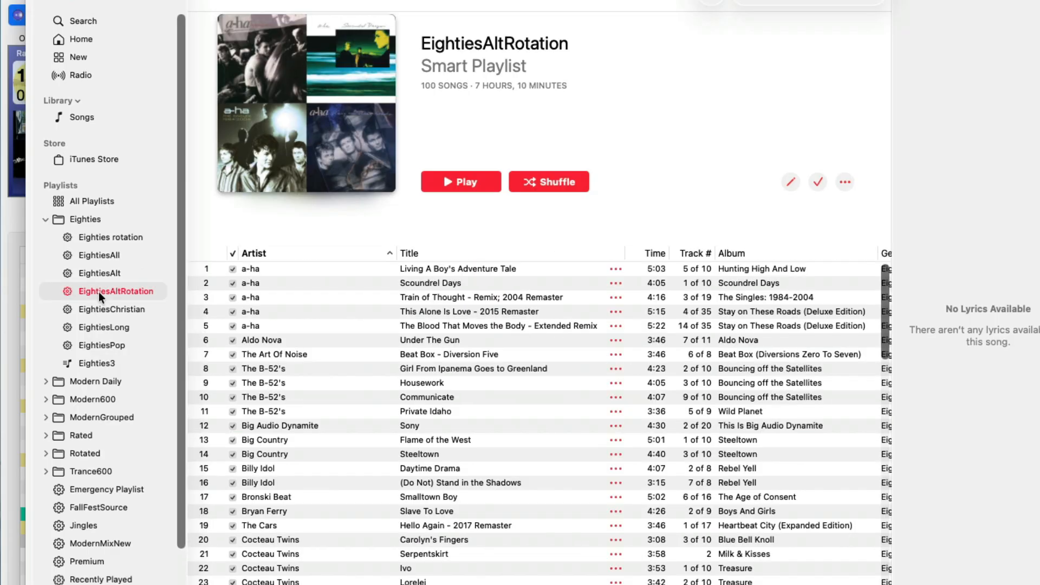
{"action": "scroll", "coordinate": [540, 417], "scroll_direction": "right", "scroll_amount": 5}
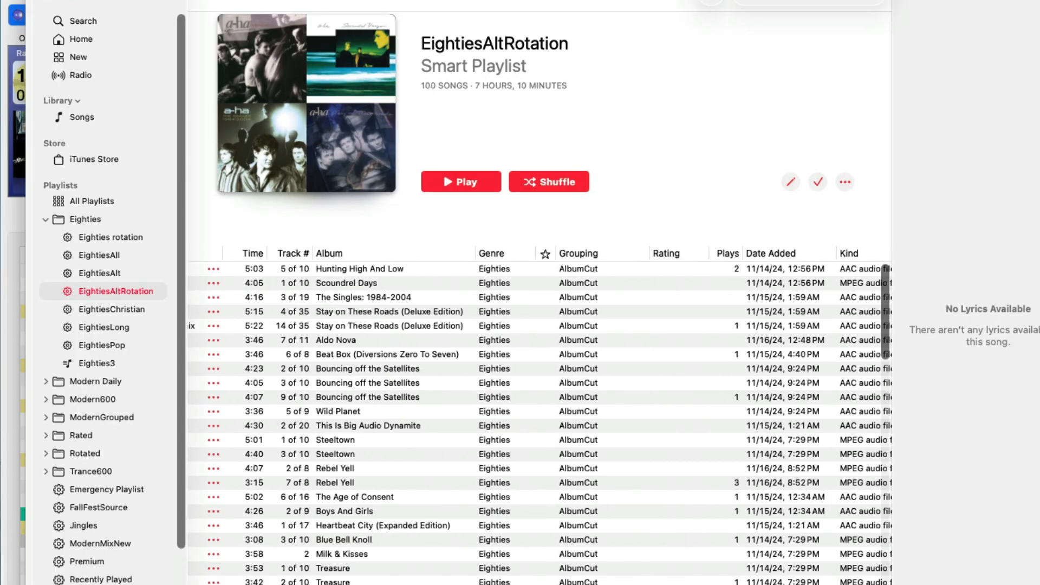
{"action": "scroll", "coordinate": [539, 417], "scroll_direction": "left", "scroll_amount": 5}
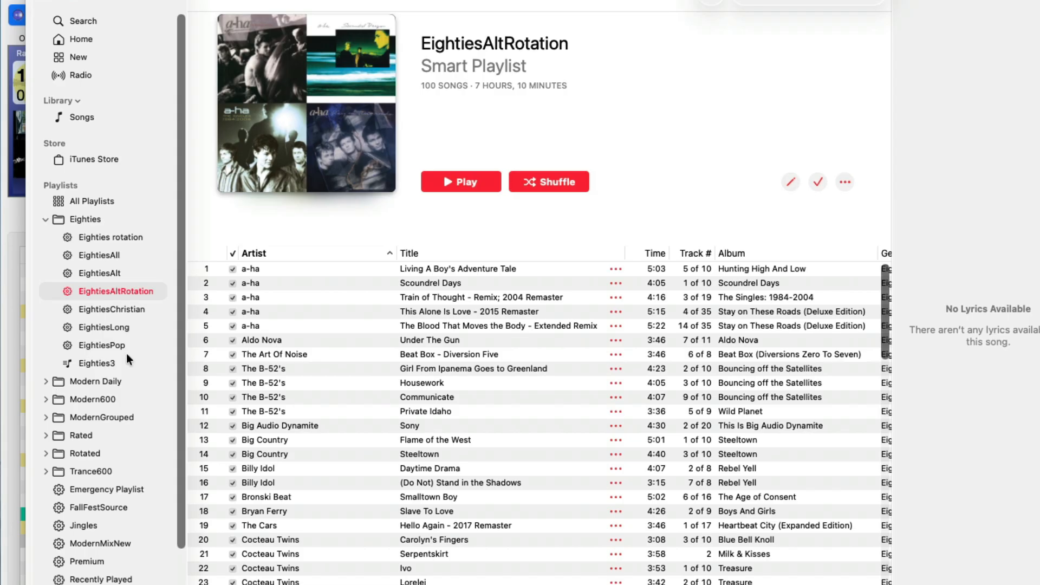
- Turn off the 100-item limit in the EightiesAltRotation smart playlist's rules
{"action": "right_click", "coordinate": [109, 288]}
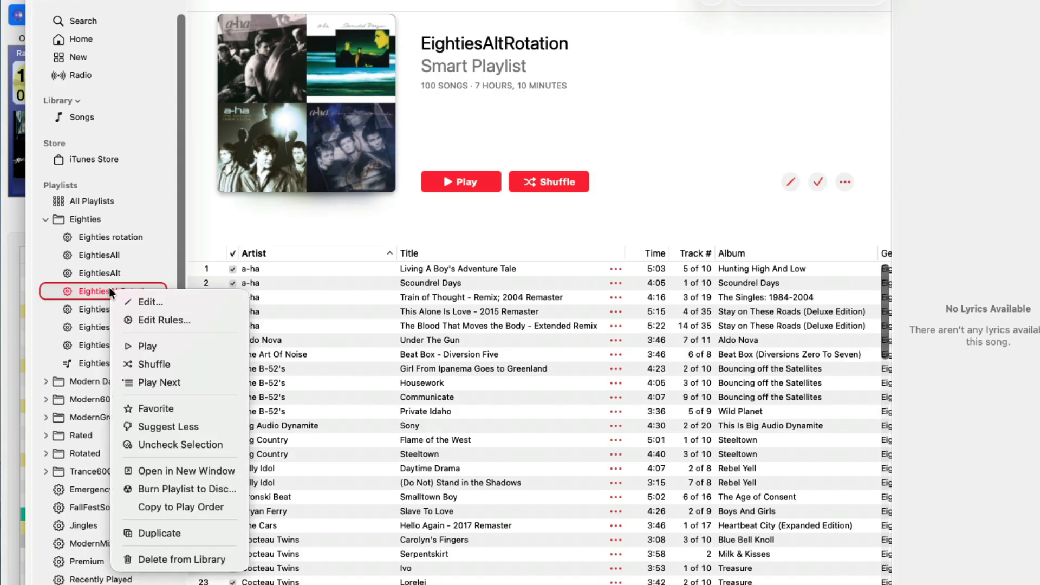
{"action": "left_click", "coordinate": [172, 322]}
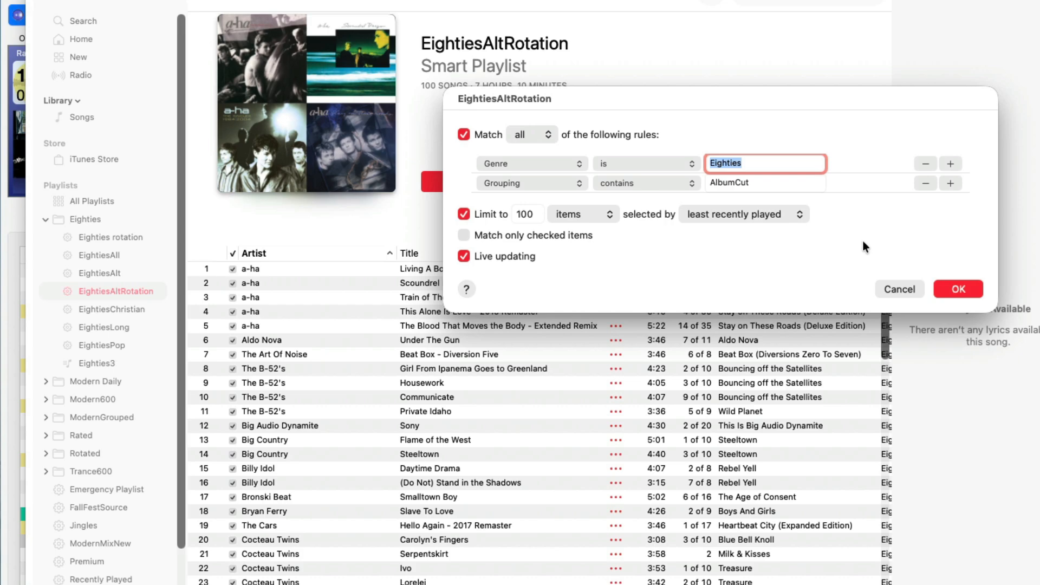
{"action": "left_click", "coordinate": [479, 213]}
{"action": "left_click", "coordinate": [947, 283]}
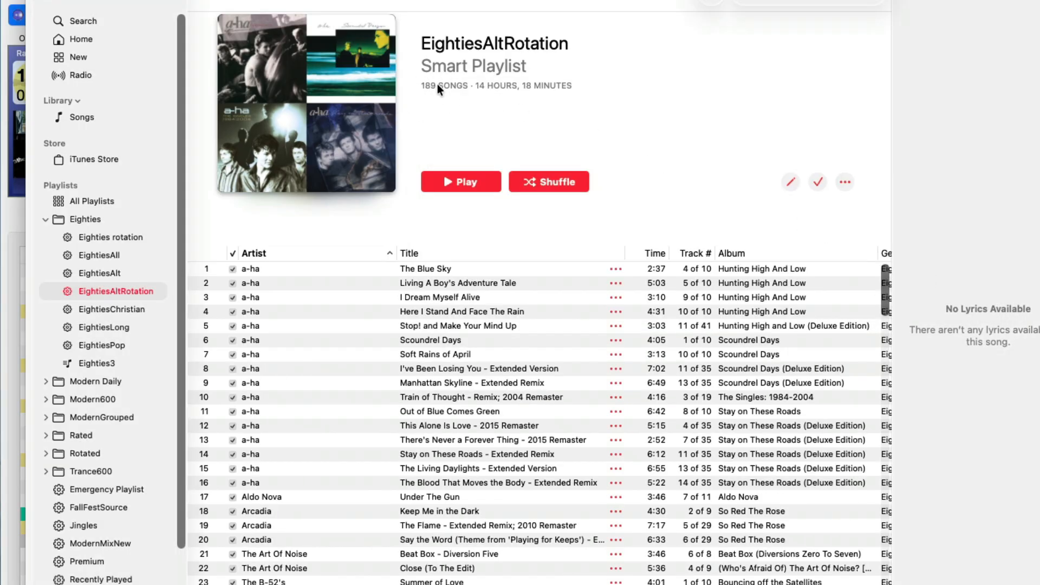
- Turn the limit of 100 items selected by least recently played back on in EightiesAltRotation's rules
{"action": "right_click", "coordinate": [104, 295]}
{"action": "left_click", "coordinate": [163, 319]}
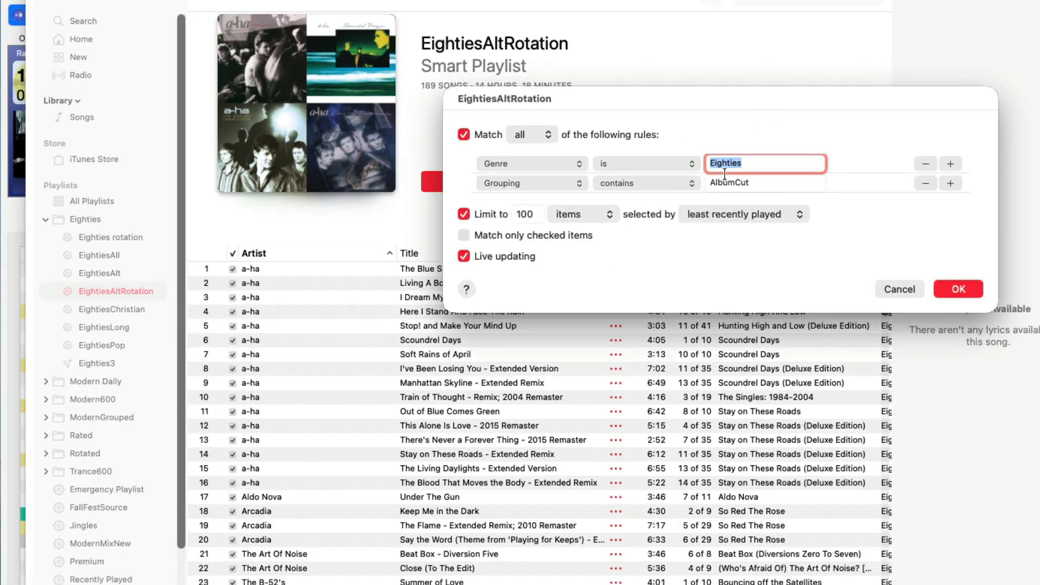
{"action": "left_click", "coordinate": [959, 289]}
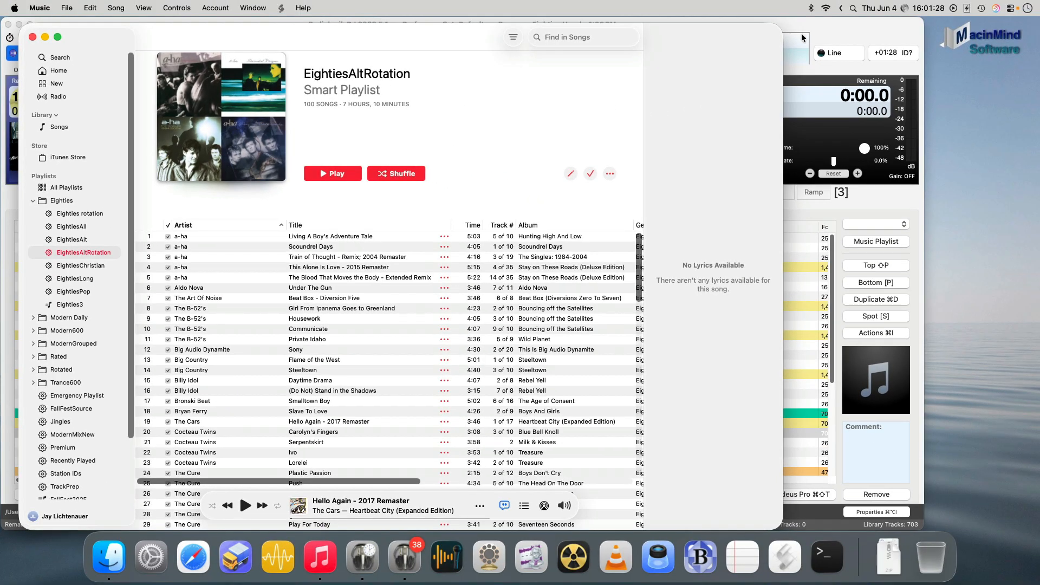
- Switch to Radiologik Scheduler and review the EightiesChristian fill and the time announcement line in the Eighties Hourly script
{"action": "left_click", "coordinate": [843, 27]}
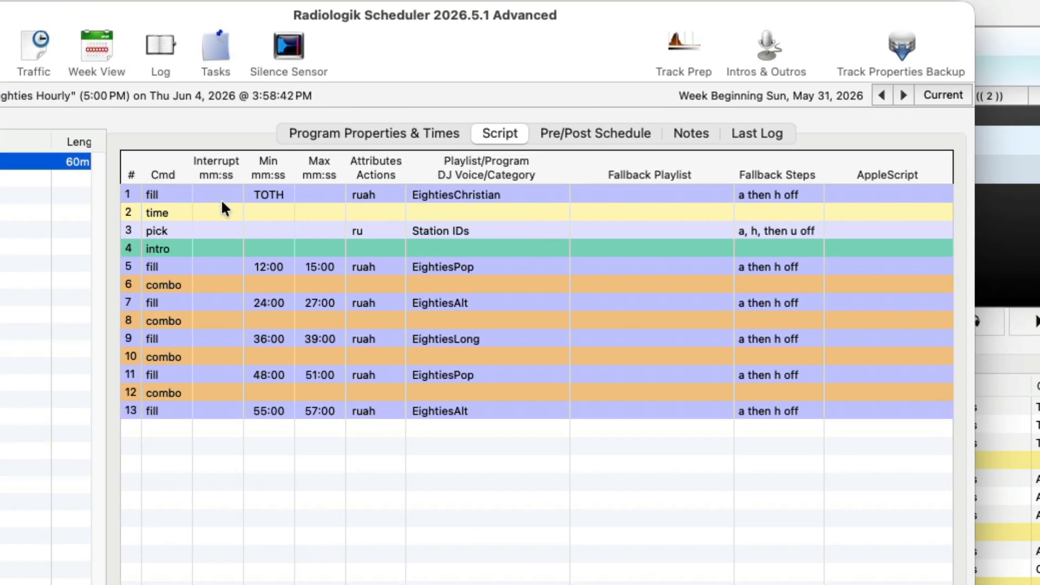
{"action": "left_click", "coordinate": [175, 202]}
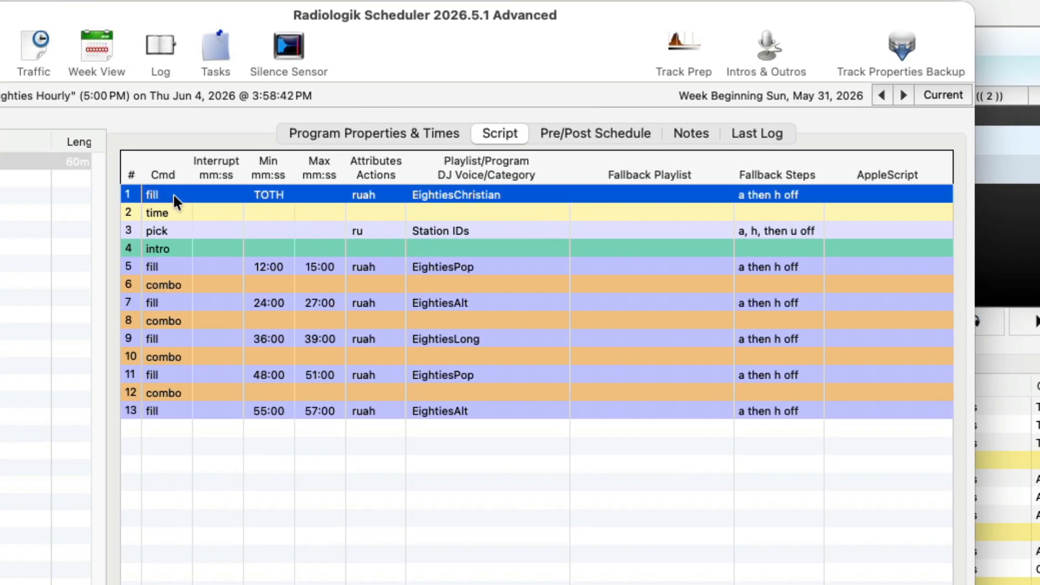
{"action": "left_click", "coordinate": [279, 213]}
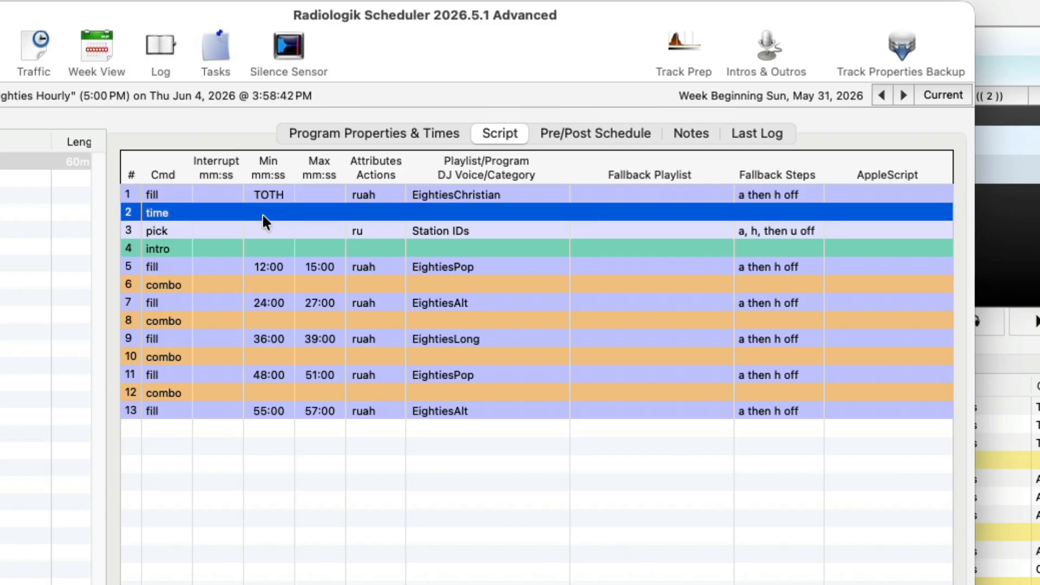
- Check the DJ Voices Folder in the program properties and open DJ Voices > Eighties inside the Radiologik folder in Finder
{"action": "left_click", "coordinate": [375, 136]}
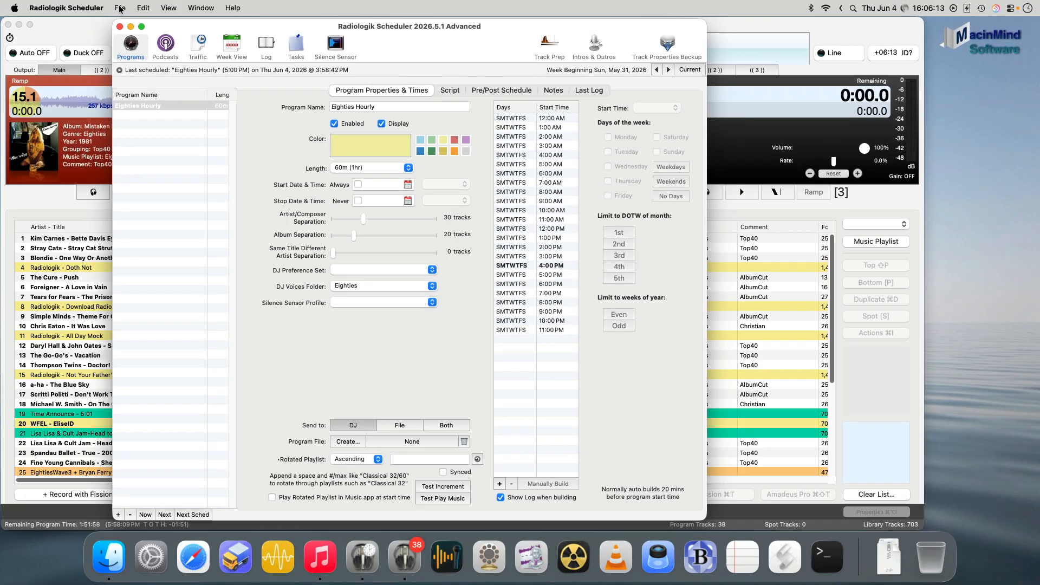
{"action": "left_click", "coordinate": [120, 9]}
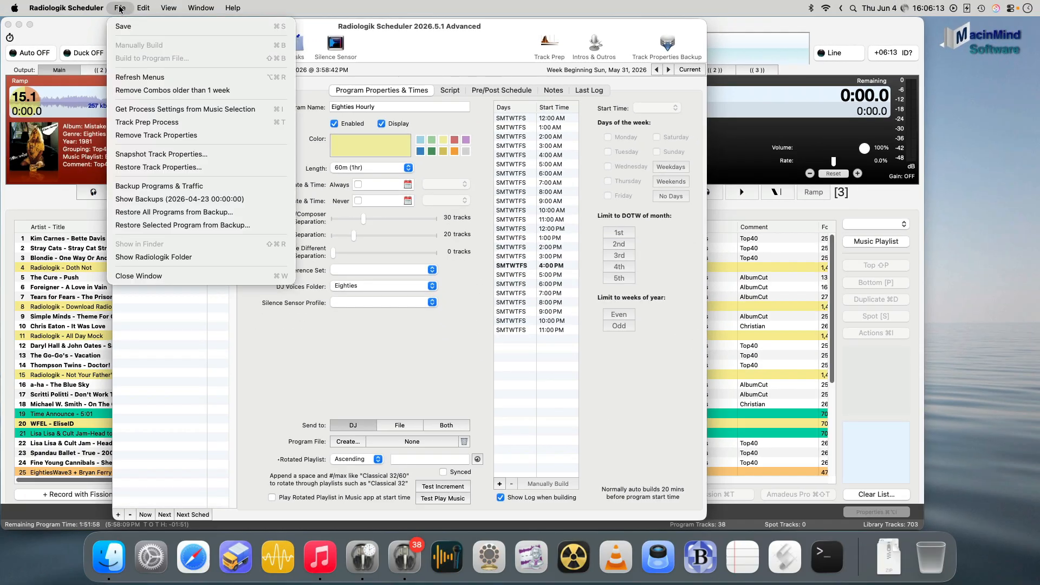
{"action": "left_click", "coordinate": [242, 260]}
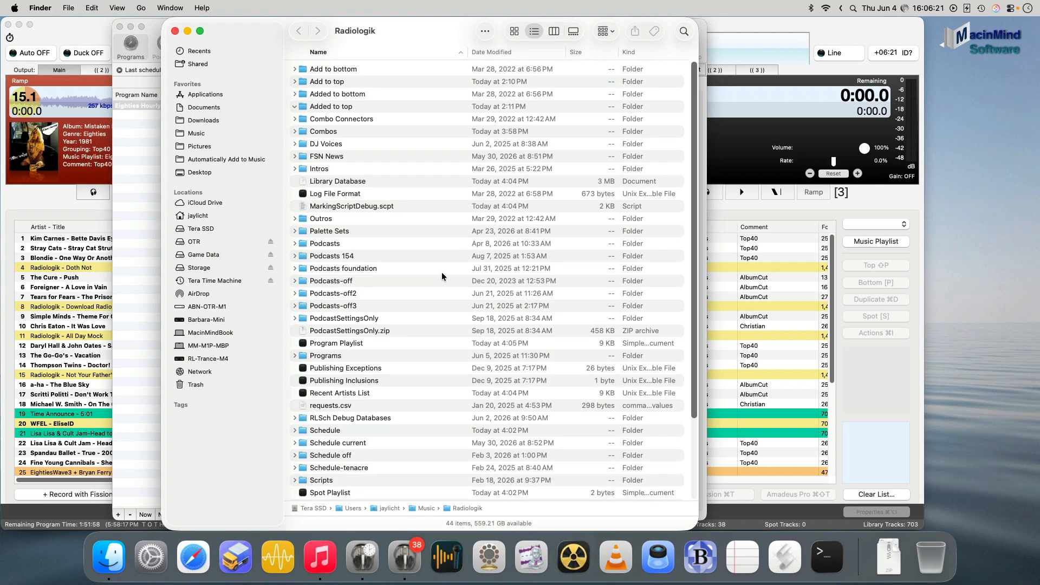
{"action": "key", "text": "d"}
{"action": "key", "text": "super+o"}
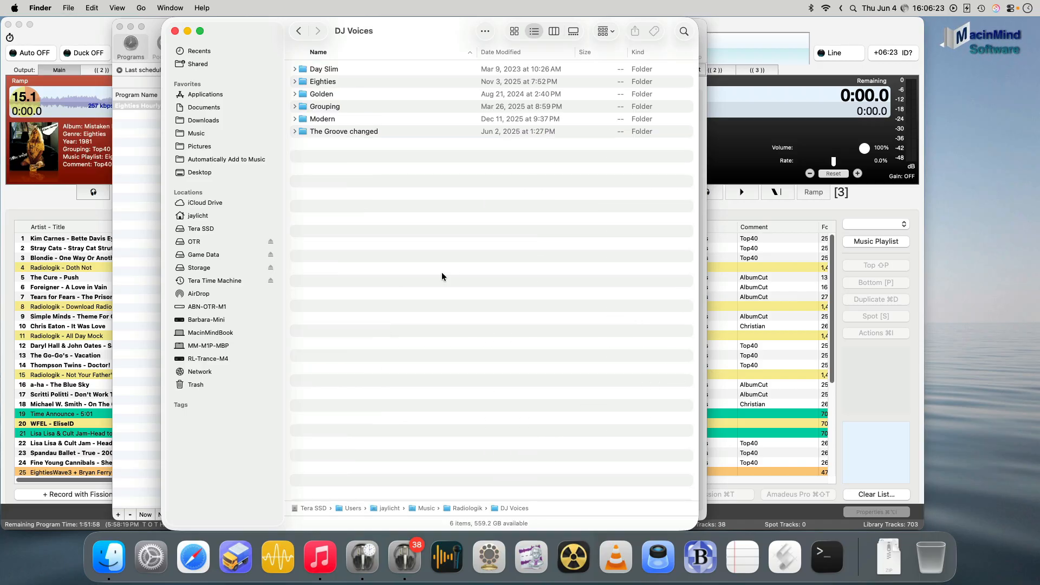
{"action": "double_click", "coordinate": [342, 84]}
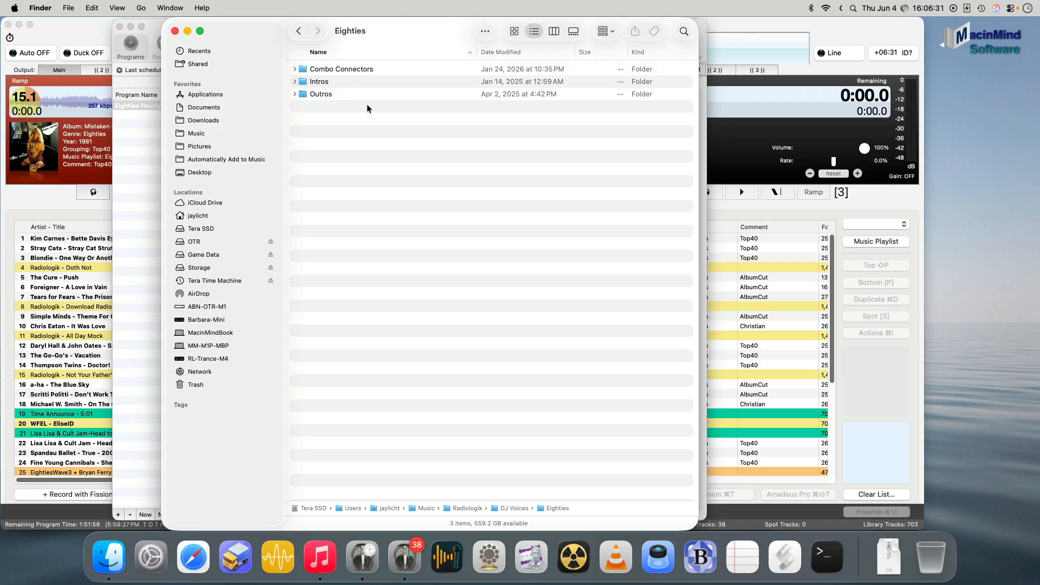
- Look through the audio files in the Radiologik folder's Time Announce subfolder and close the Finder window
{"action": "key", "text": "super+Up"}
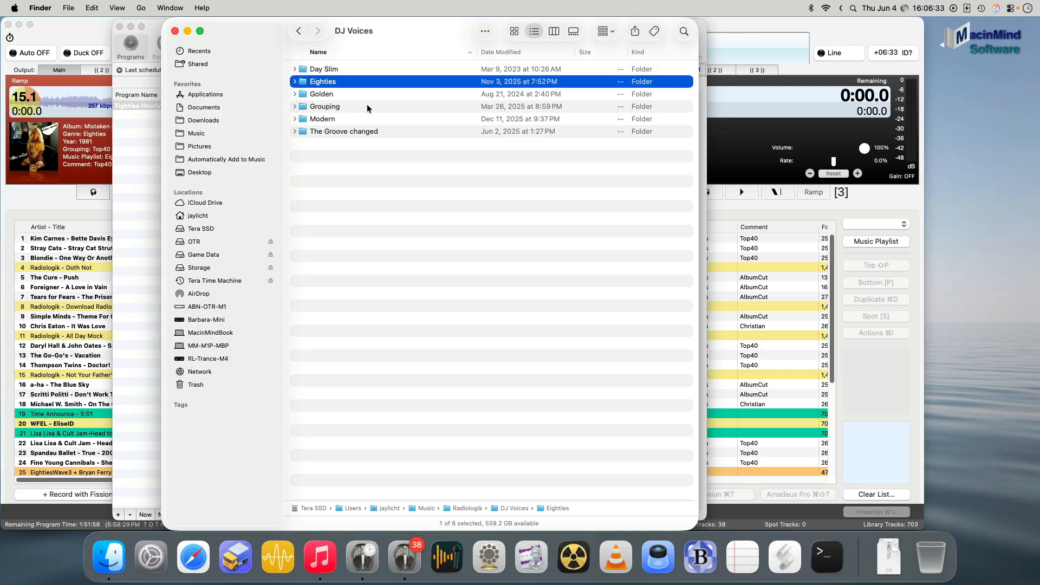
{"action": "key", "text": "super+Up"}
{"action": "type", "text": "t"}
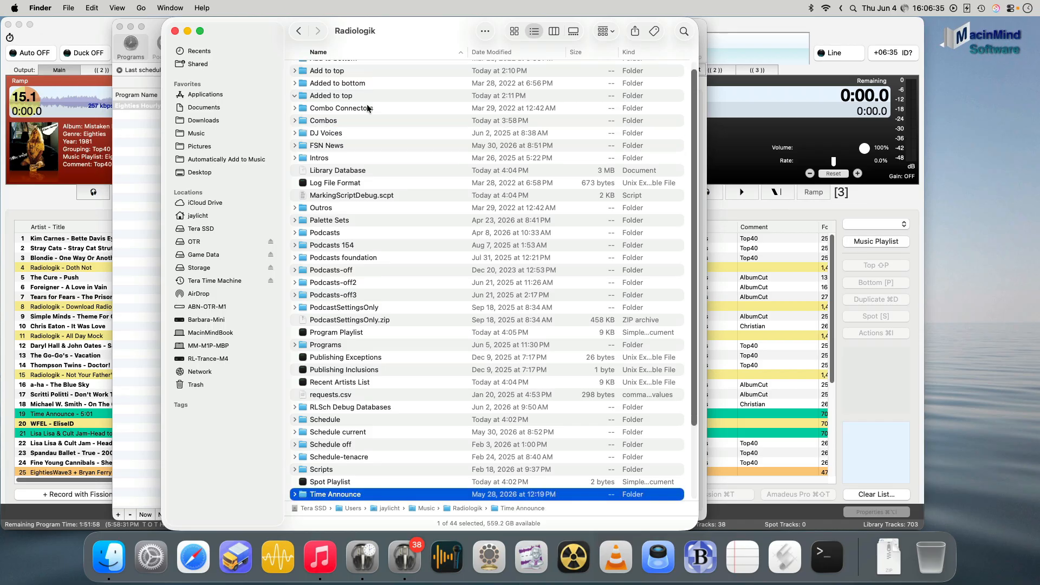
{"action": "key", "text": "super+o"}
{"action": "scroll", "coordinate": [422, 151], "scroll_direction": "down", "scroll_amount": 10}
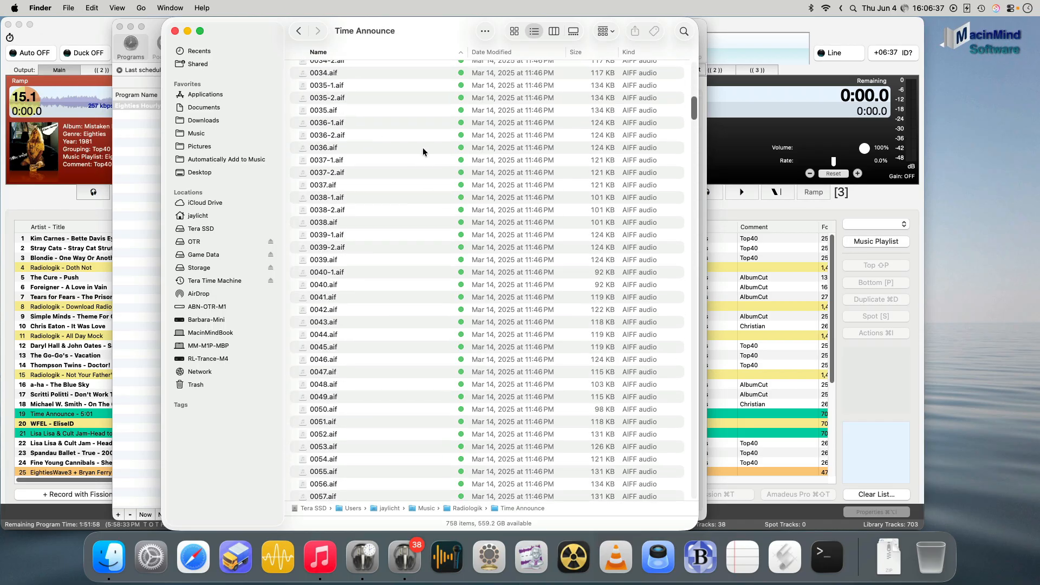
{"action": "left_click", "coordinate": [176, 31]}
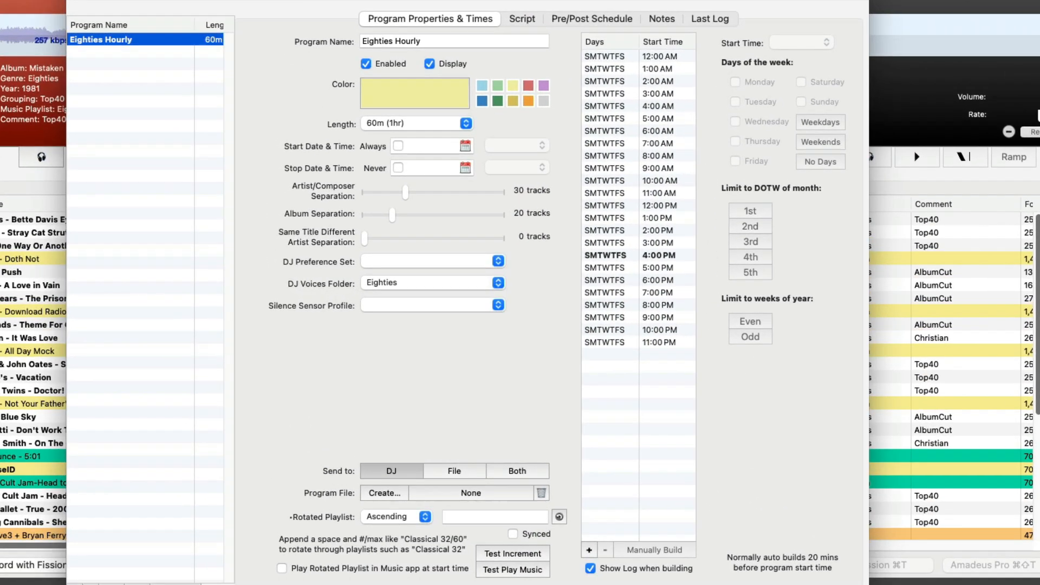
- Return to the Eighties Hourly script and review the Station IDs pick line with its Random and Unique tracks attributes
{"action": "left_click", "coordinate": [492, 50]}
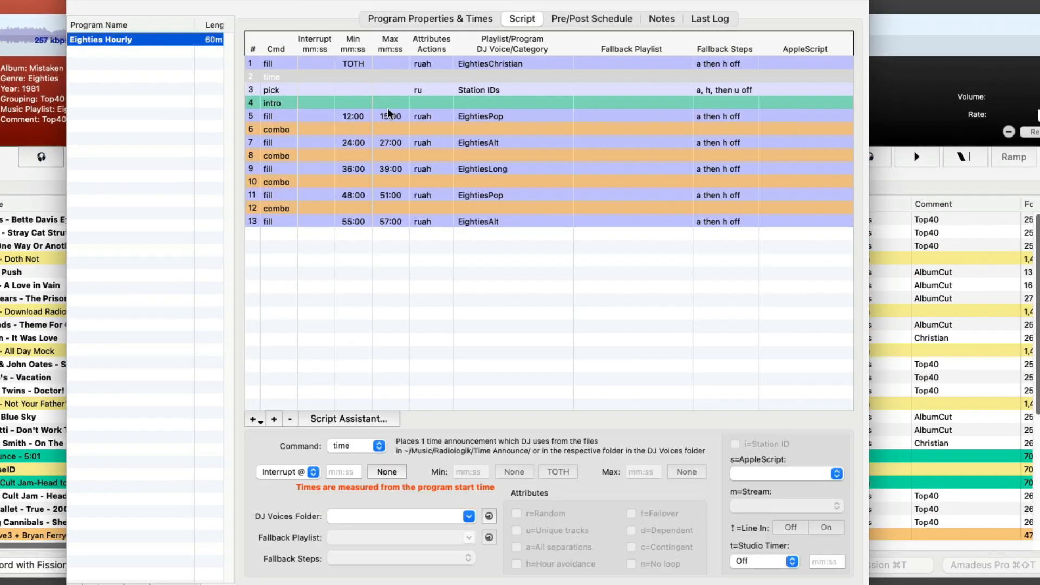
{"action": "left_click", "coordinate": [506, 91]}
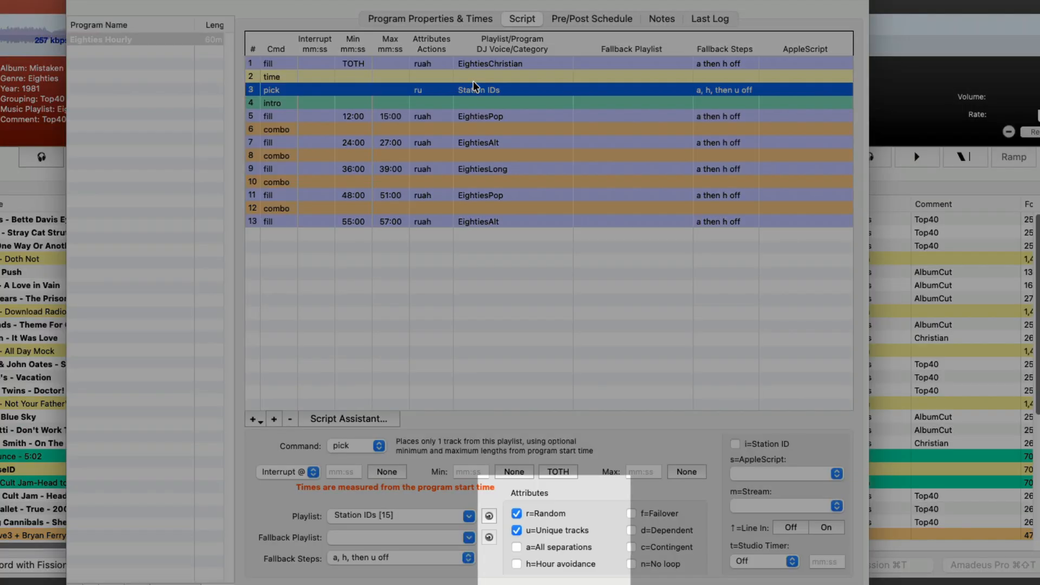
{"action": "key", "text": "r"}
{"action": "key", "text": "u"}
{"action": "key", "text": "r"}
{"action": "key", "text": "u"}
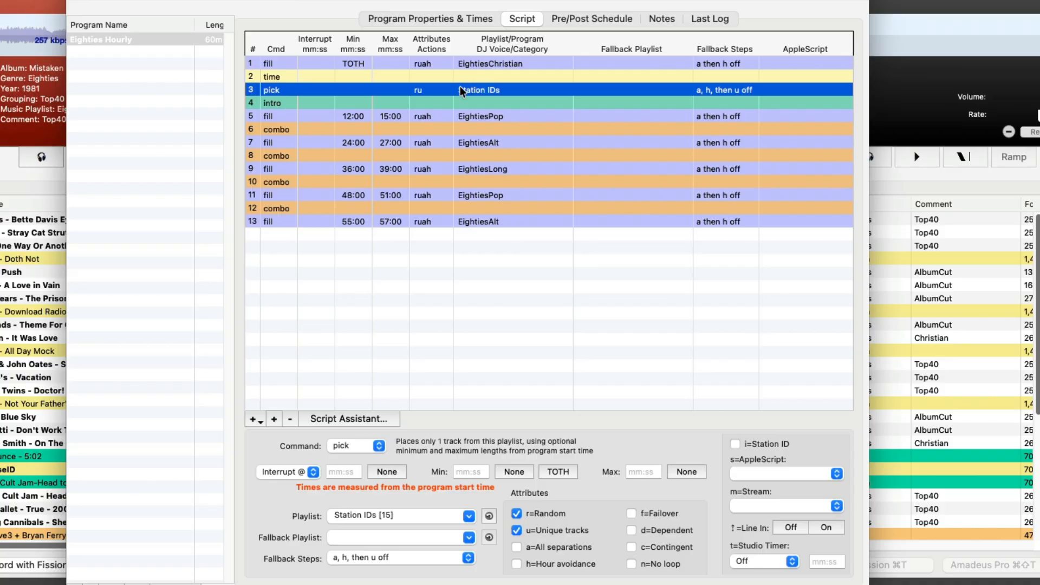
- Review the intro, first EightiesPop fill and first combo lines of the script, checking the program's artist and album separation settings
{"action": "left_click", "coordinate": [481, 104]}
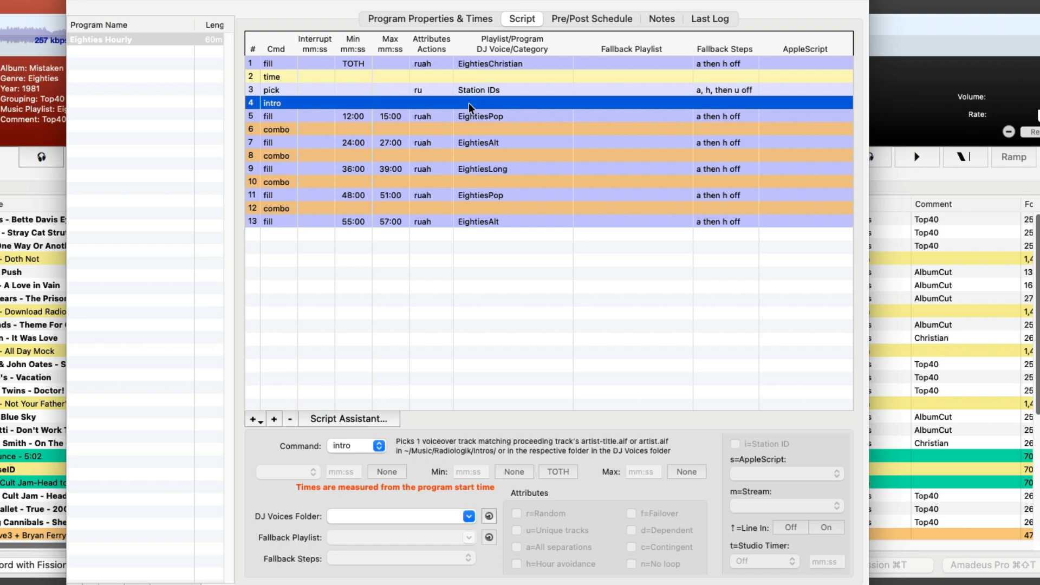
{"action": "left_click", "coordinate": [479, 116]}
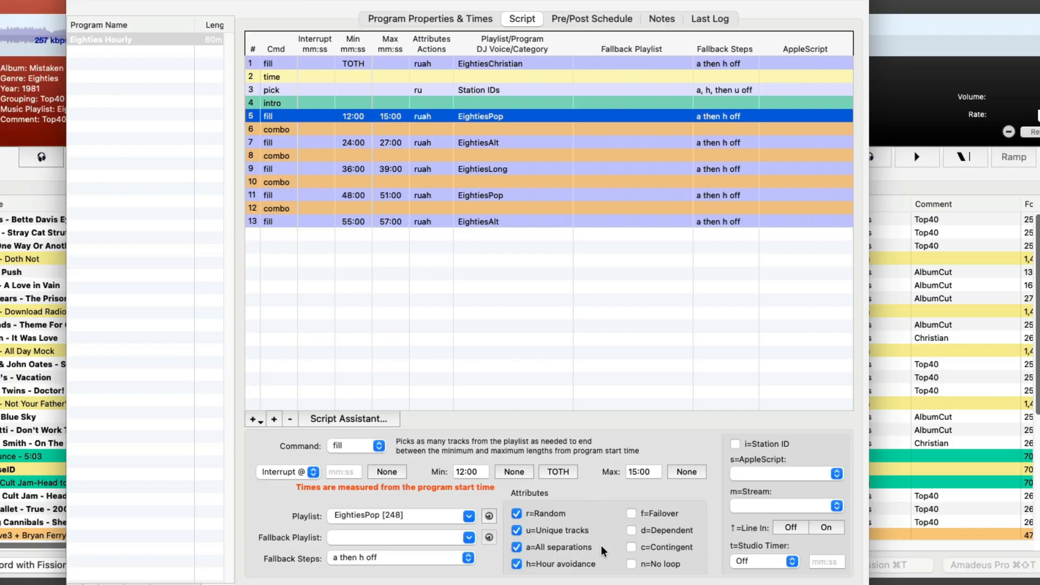
{"action": "left_click", "coordinate": [453, 20]}
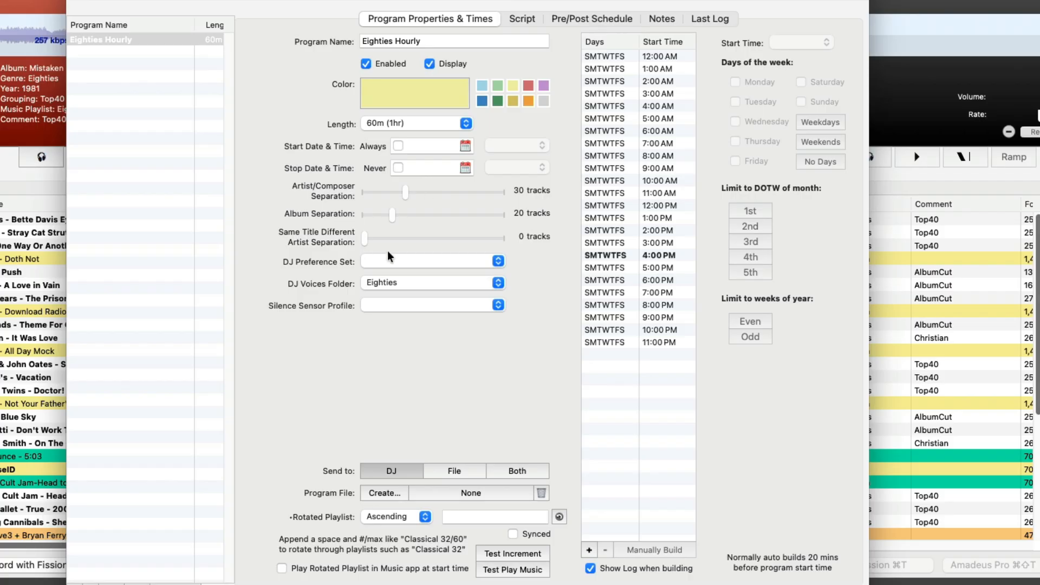
{"action": "left_click", "coordinate": [524, 19]}
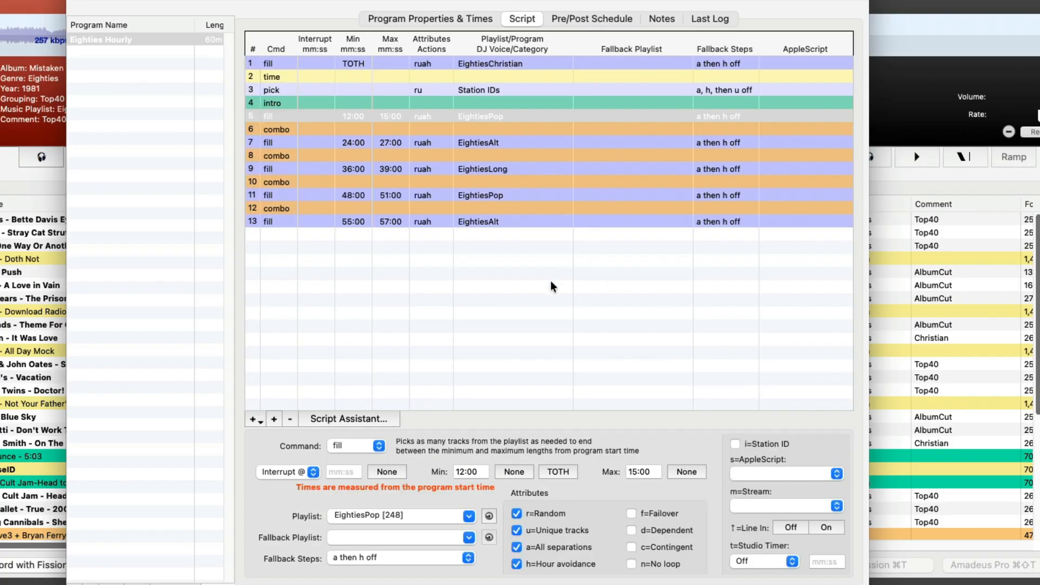
{"action": "left_click", "coordinate": [481, 130]}
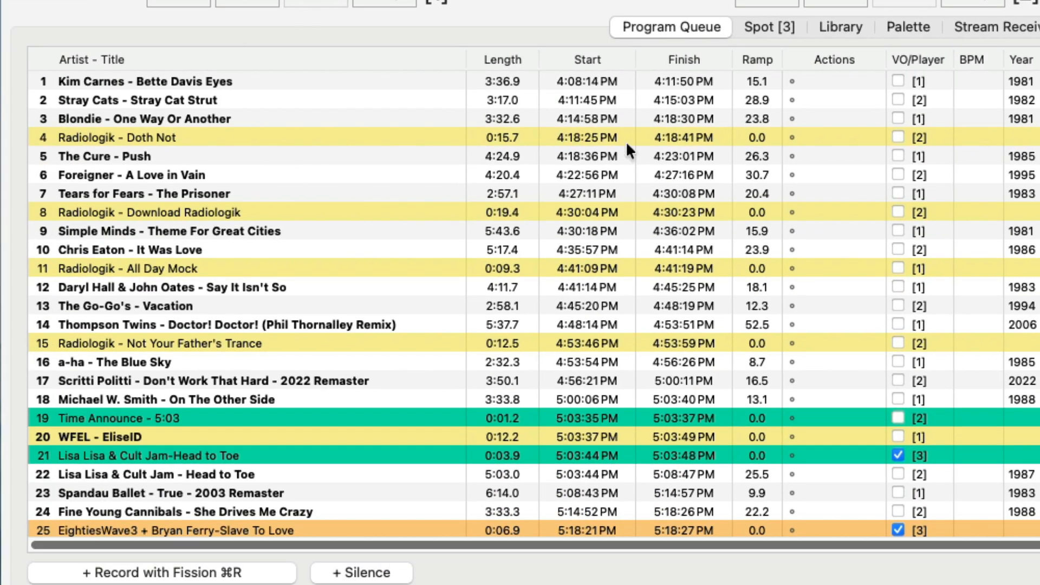
- Look over the Radiologik jingles between the songs in Radiologik DJ's Program Queue, down to the end of the queue
{"action": "left_click", "coordinate": [213, 133]}
{"action": "left_click", "coordinate": [247, 214]}
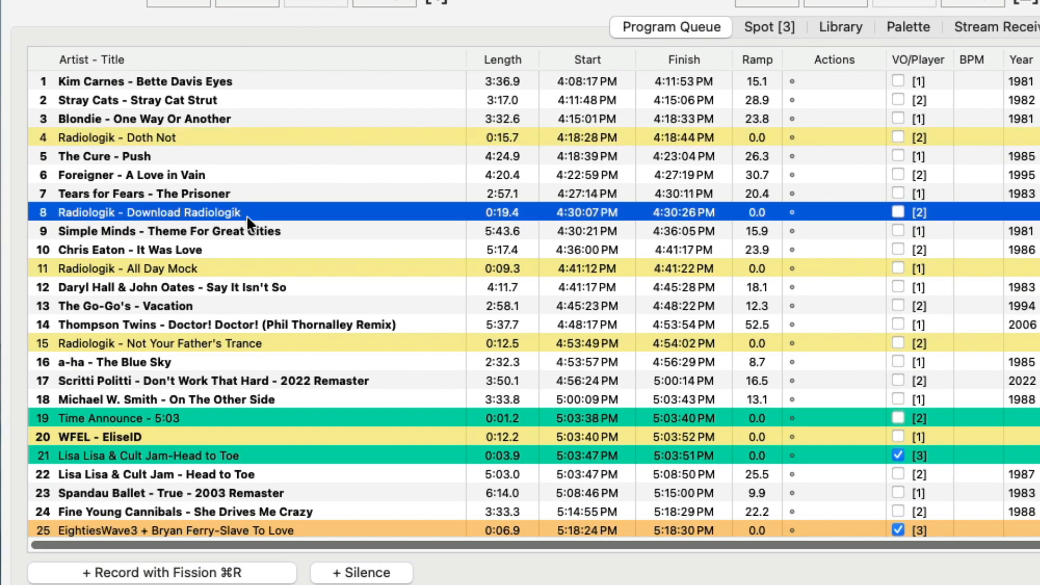
{"action": "left_click", "coordinate": [247, 269]}
{"action": "left_click", "coordinate": [275, 343]}
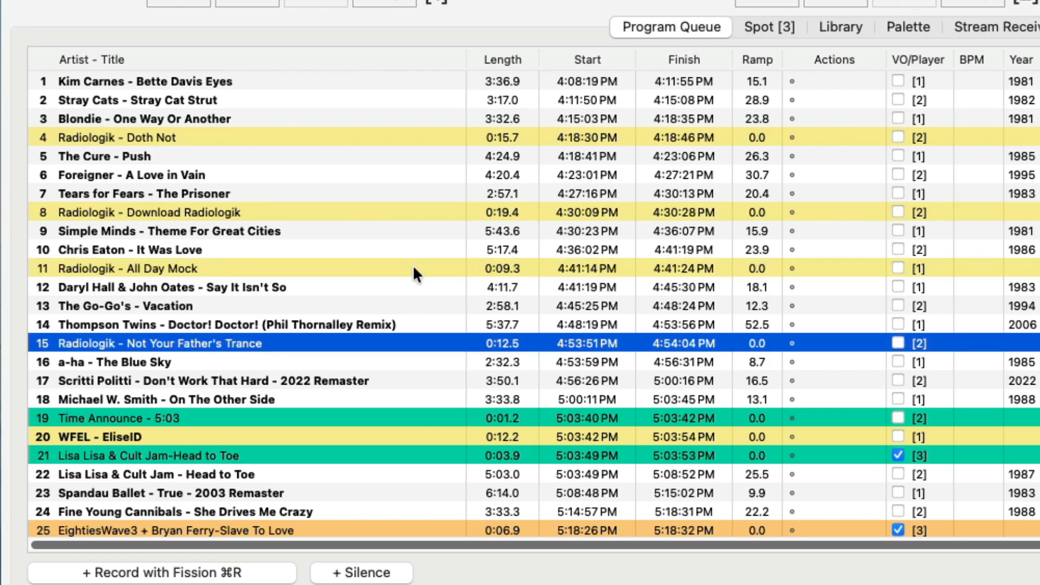
{"action": "scroll", "coordinate": [413, 268], "scroll_direction": "down", "scroll_amount": 5}
{"action": "scroll", "coordinate": [480, 201], "scroll_direction": "up", "scroll_amount": 5}
{"action": "scroll", "coordinate": [477, 209], "scroll_direction": "down", "scroll_amount": 5}
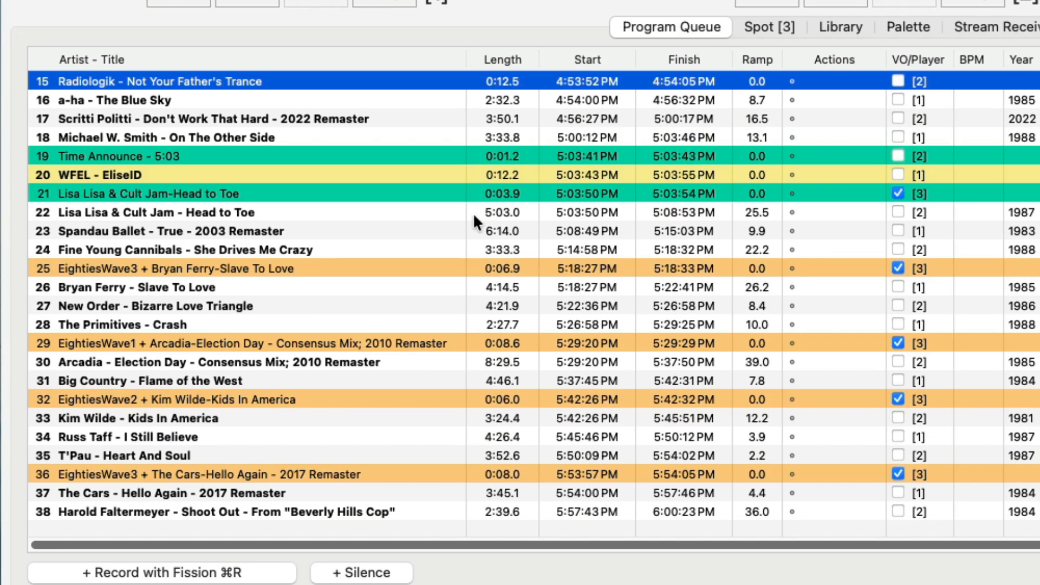
- Compare the EightiesWave combo voiceovers with the Radiologik jingles in the queue and return to the script in Radiologik Scheduler
{"action": "left_click", "coordinate": [276, 268]}
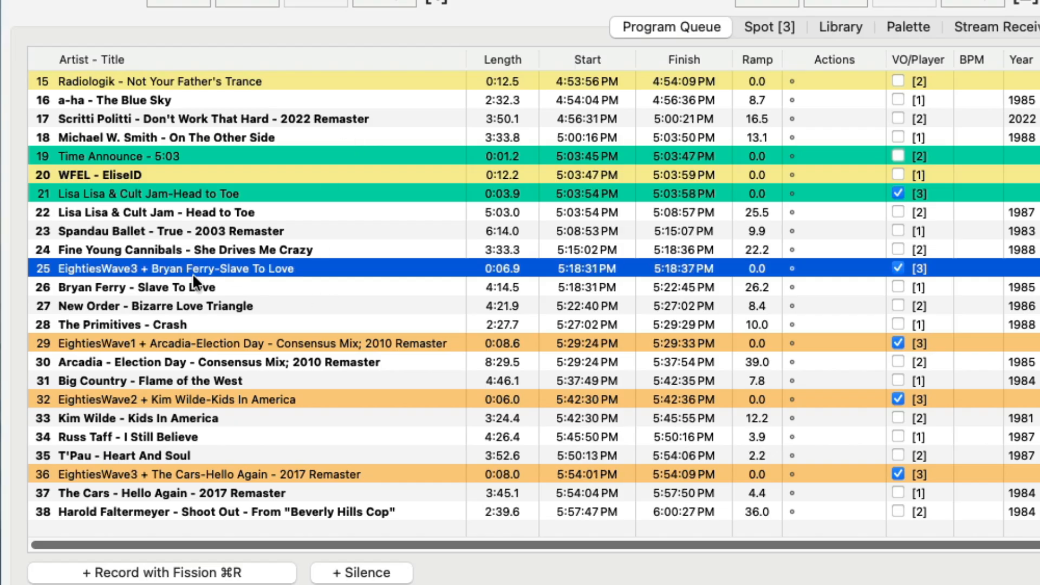
{"action": "scroll", "coordinate": [244, 243], "scroll_direction": "up", "scroll_amount": 5}
{"action": "left_click", "coordinate": [238, 130]}
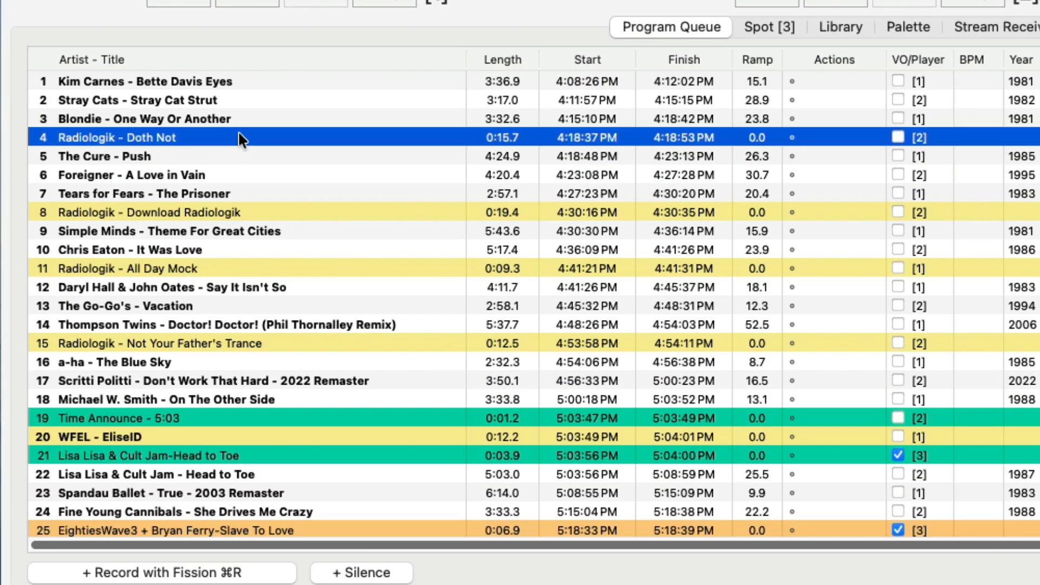
{"action": "scroll", "coordinate": [307, 324], "scroll_direction": "down", "scroll_amount": 5}
{"action": "left_click", "coordinate": [312, 267]}
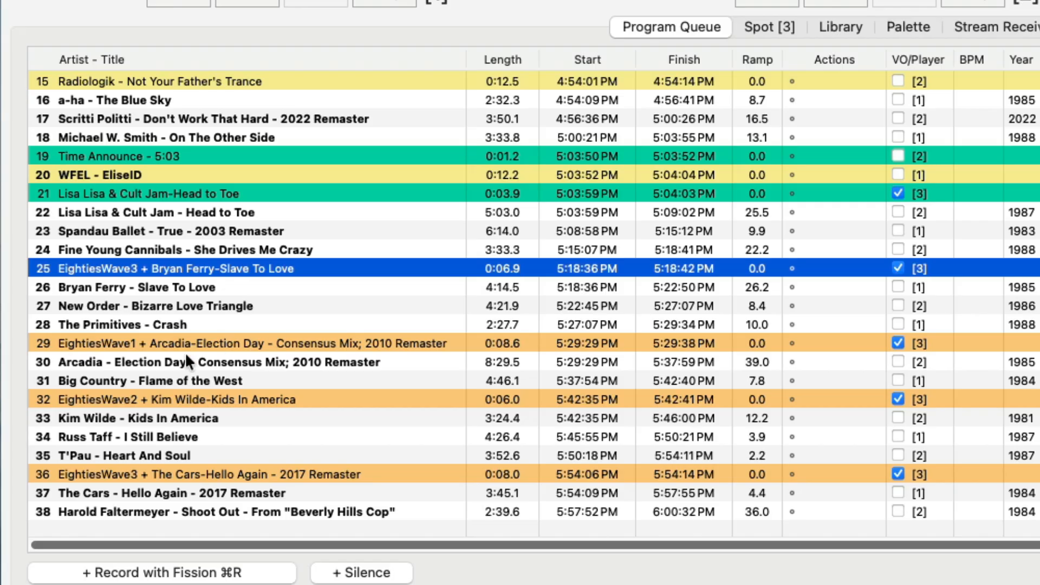
{"action": "left_click", "coordinate": [231, 341]}
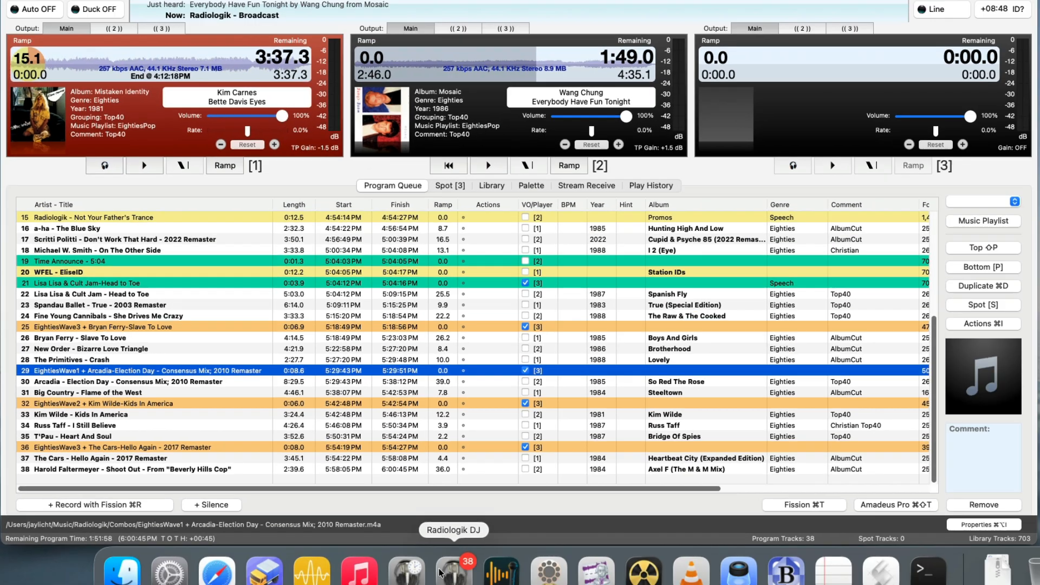
{"action": "left_click", "coordinate": [362, 557]}
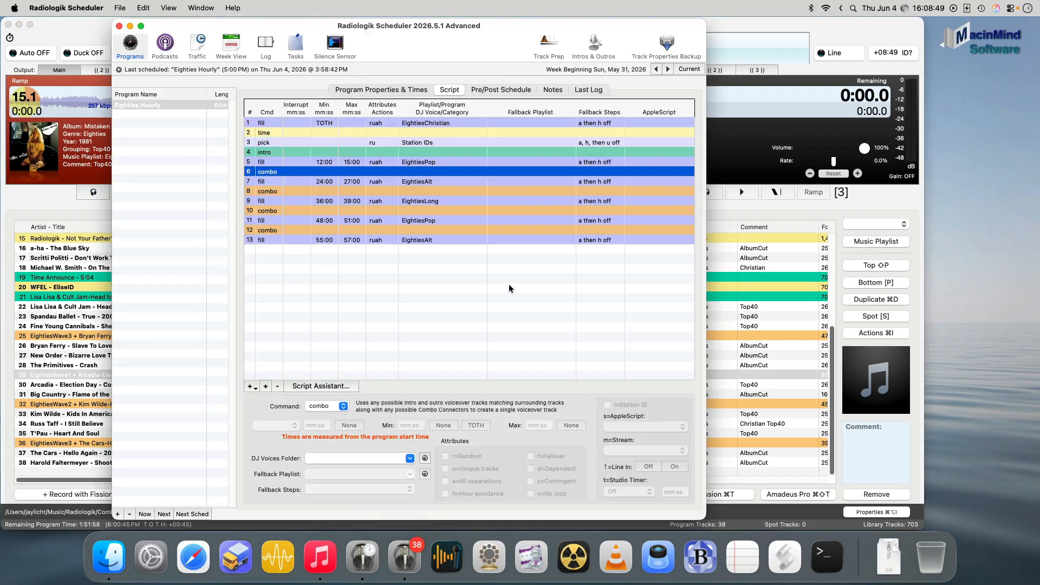
{"action": "left_click", "coordinate": [487, 267]}
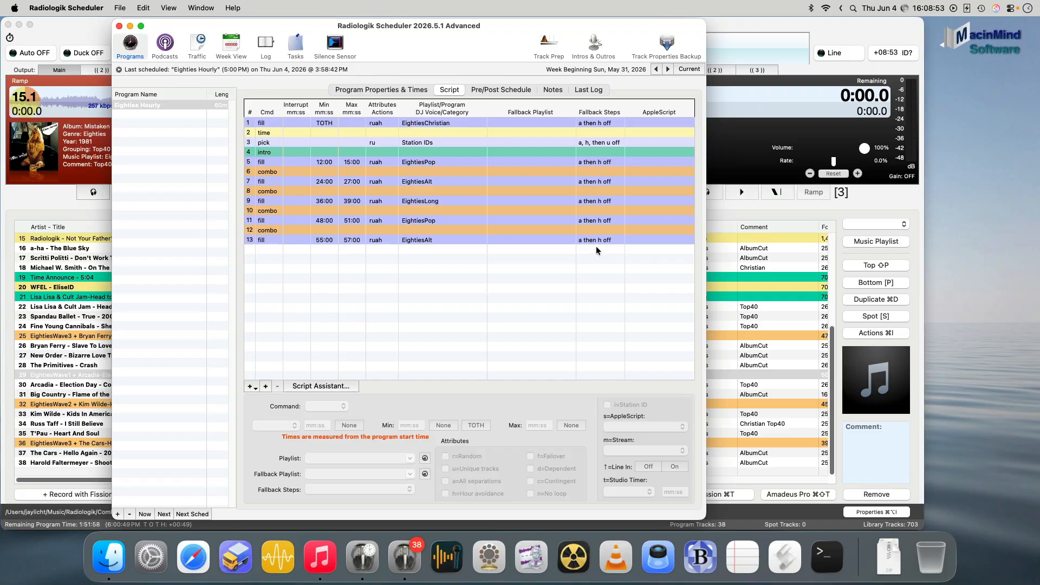